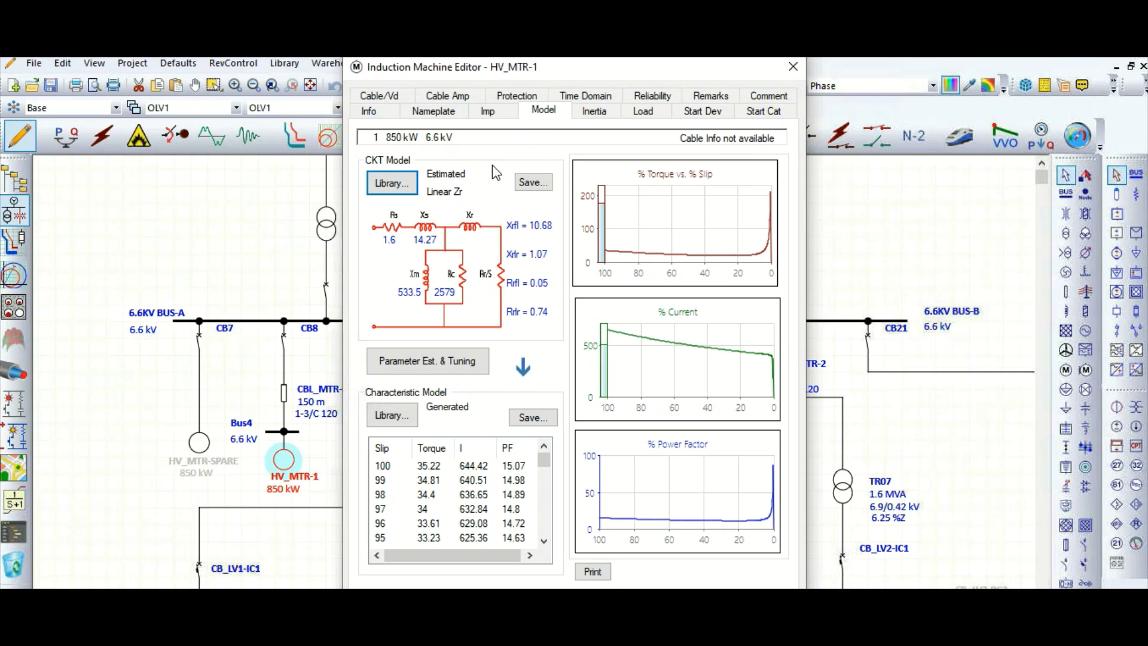
Set HV_MTR-1's circuit model to None under the HV-HS-HT design class in the library.
click(404, 188)
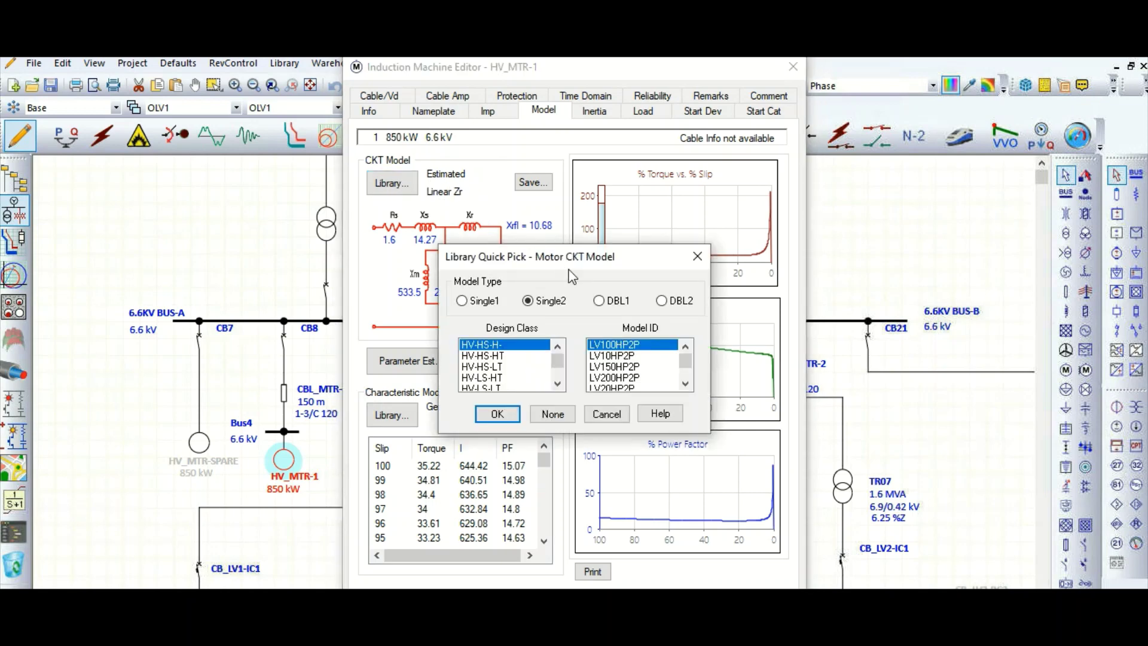
click(489, 358)
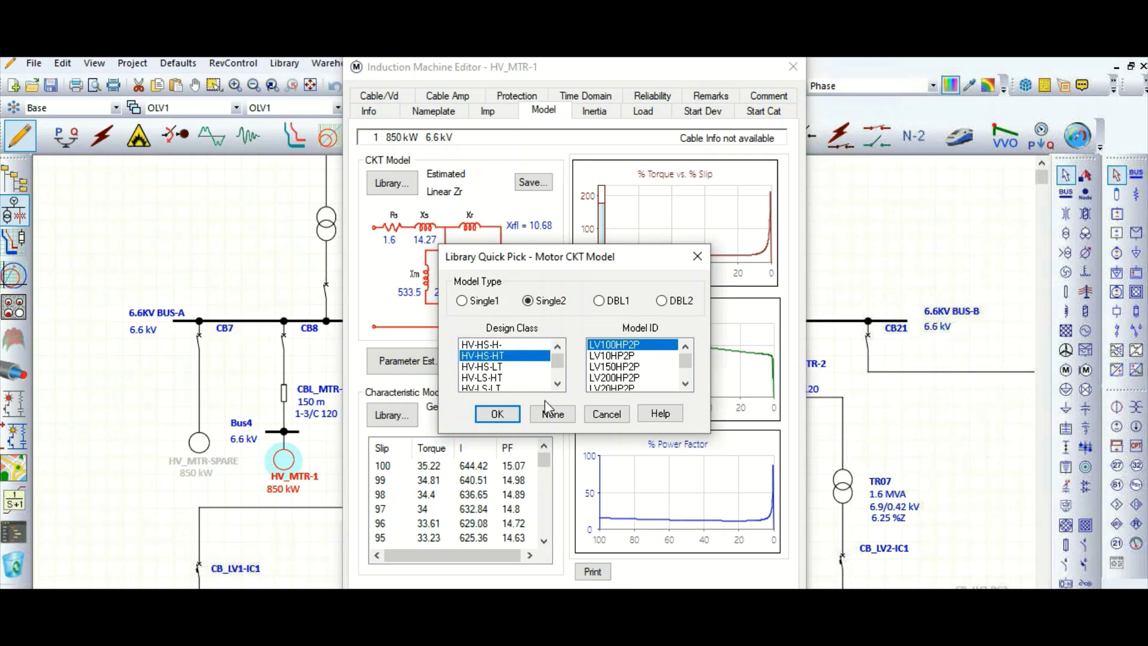
click(552, 415)
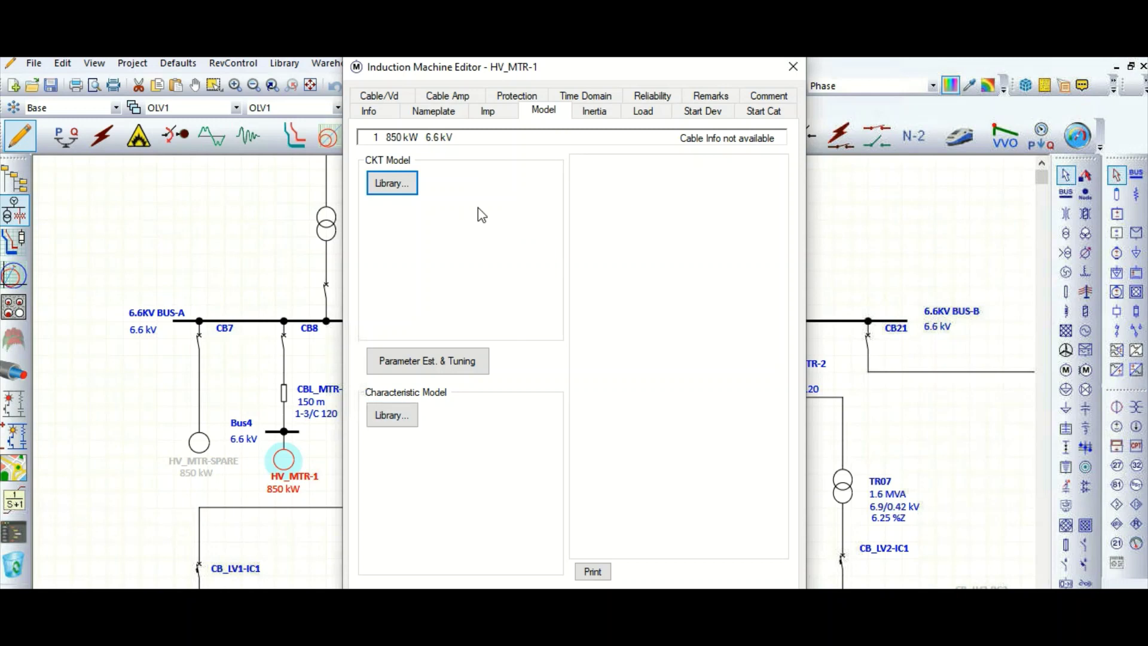
click(434, 111)
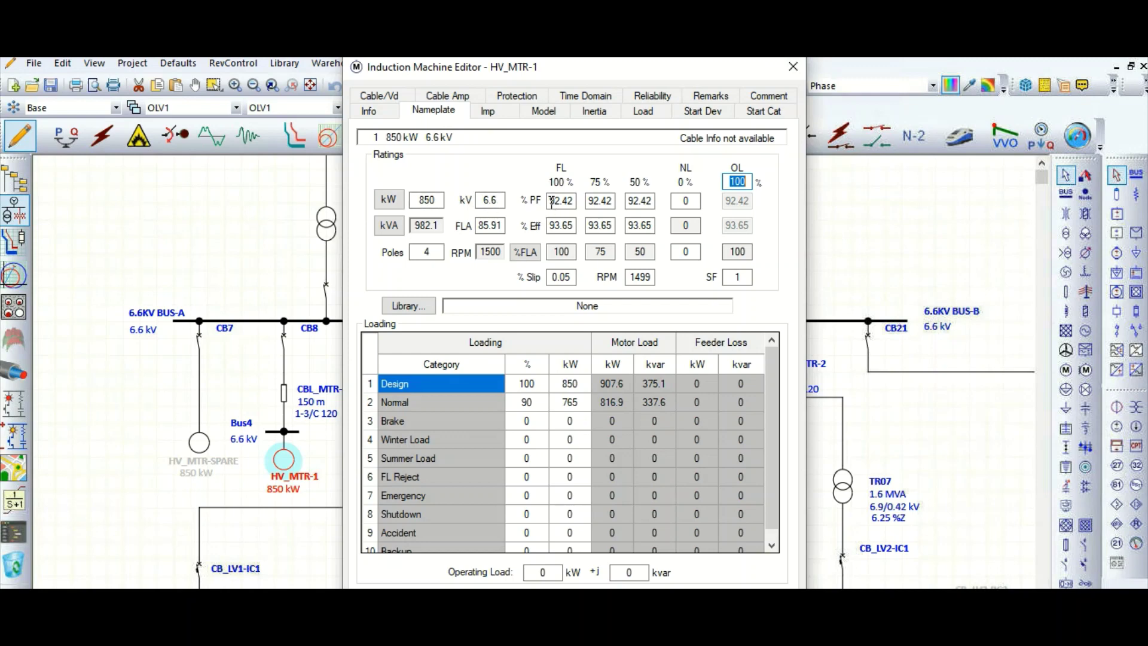
click(489, 113)
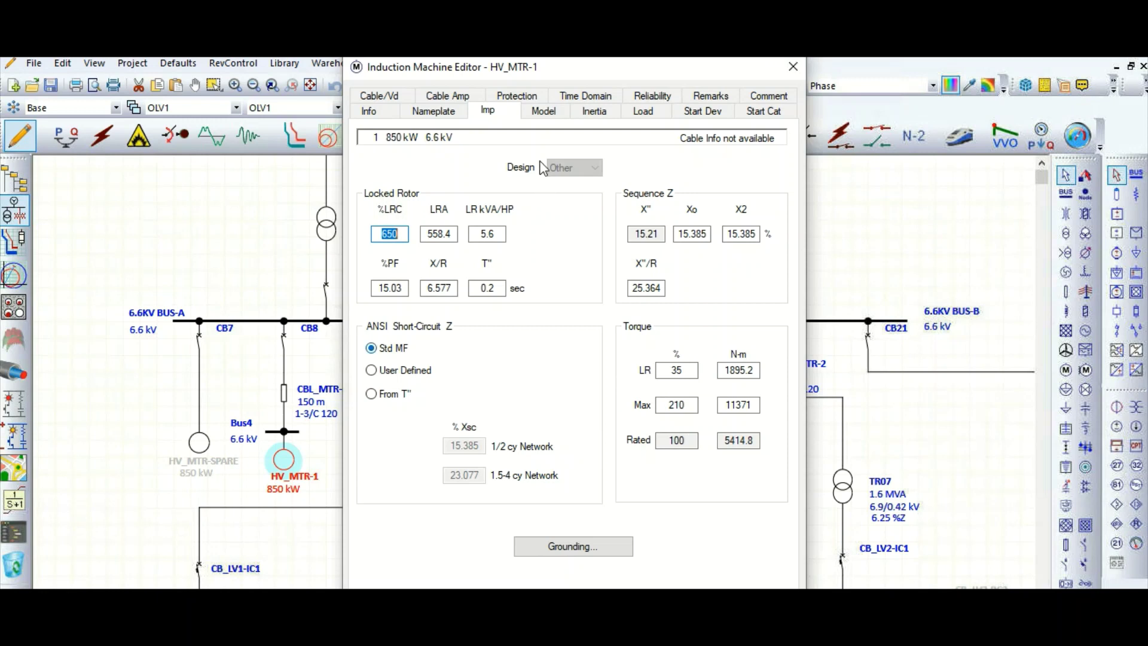
click(540, 113)
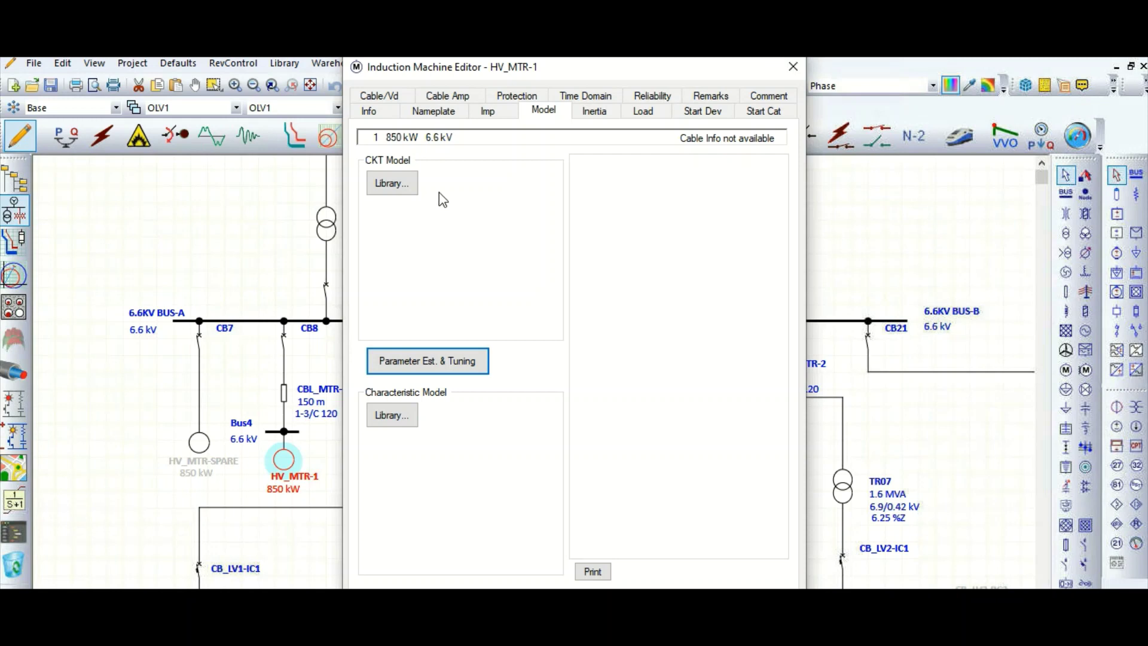
Select model MV4700HP4P from the Single2 HV-HS-HT design class in the circuit model library.
click(393, 184)
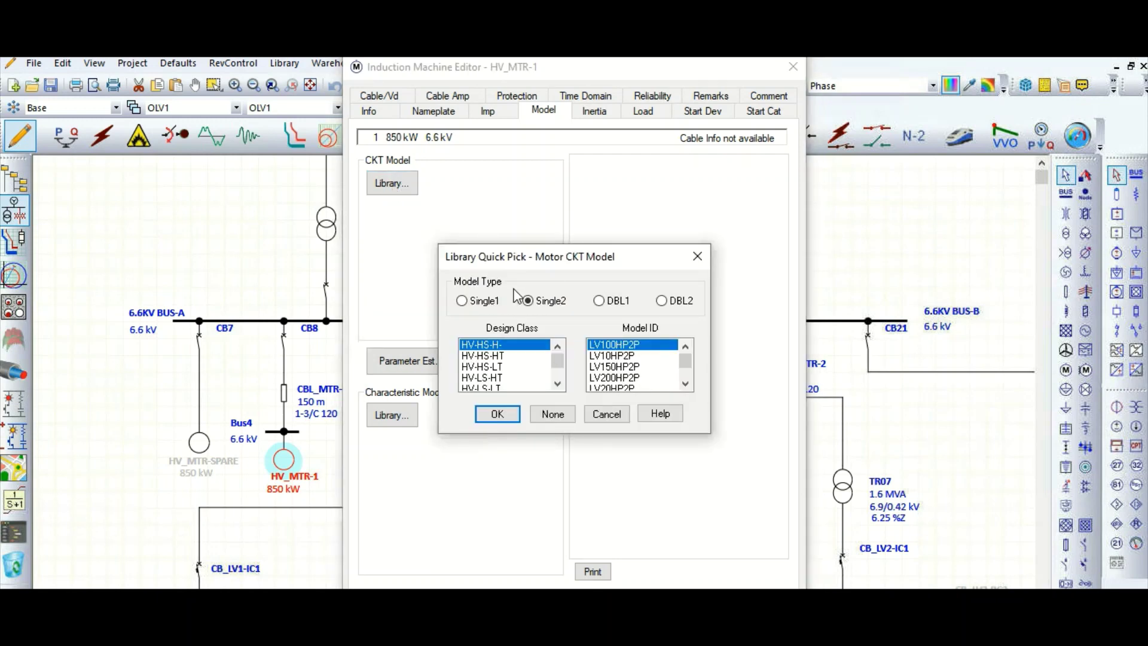
click(468, 301)
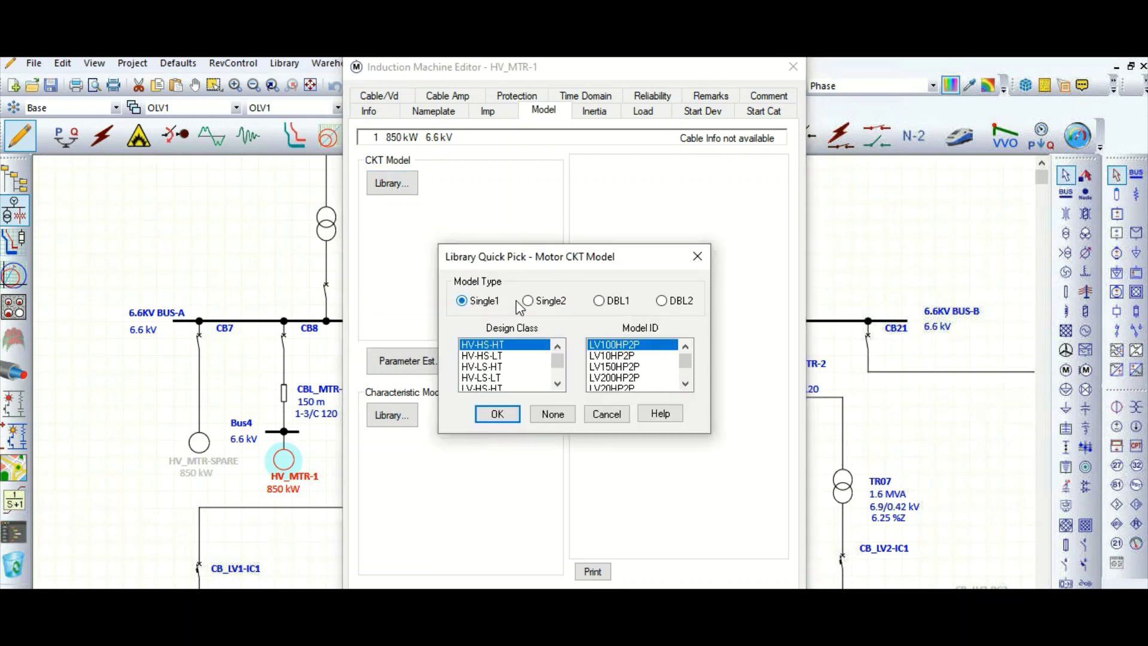
click(532, 304)
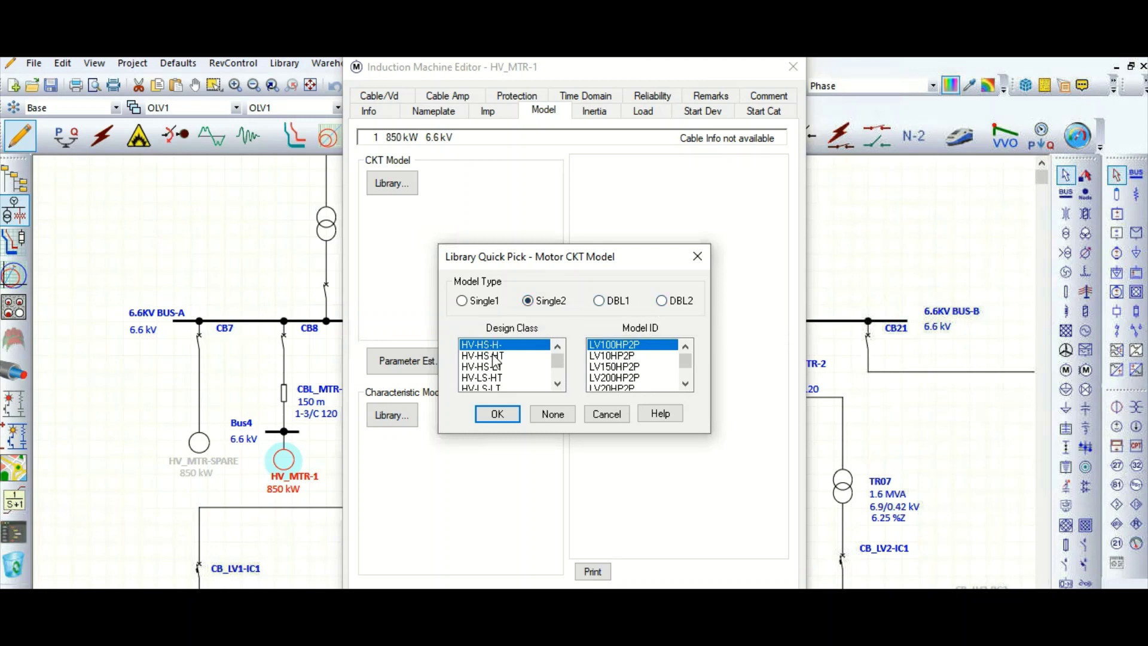
click(535, 357)
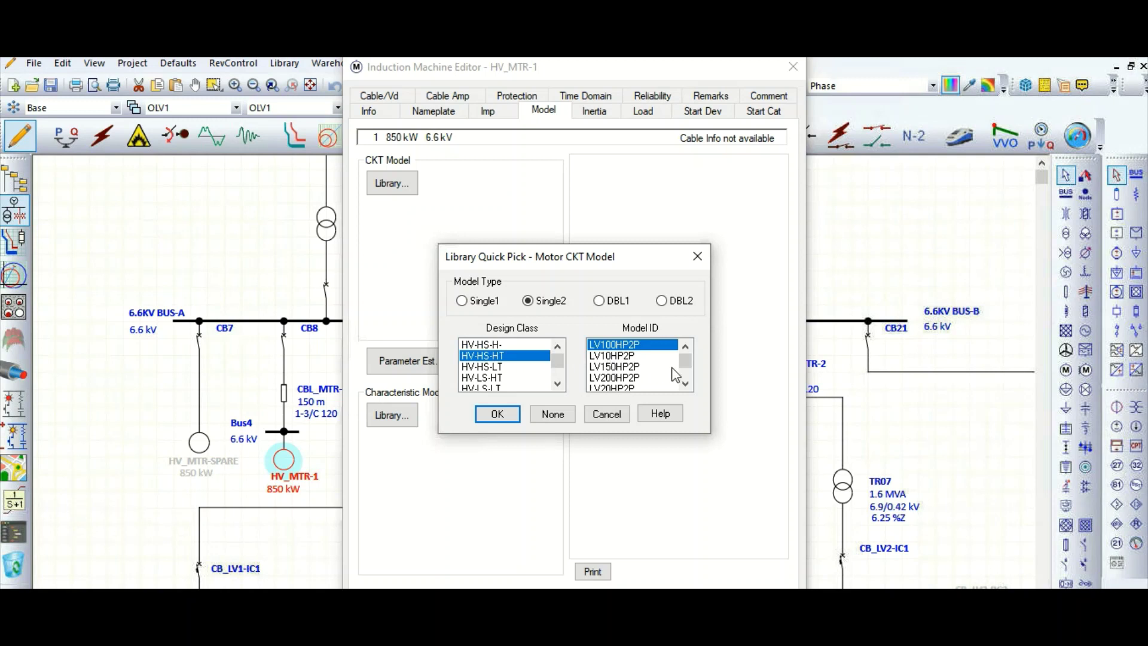
click(685, 383)
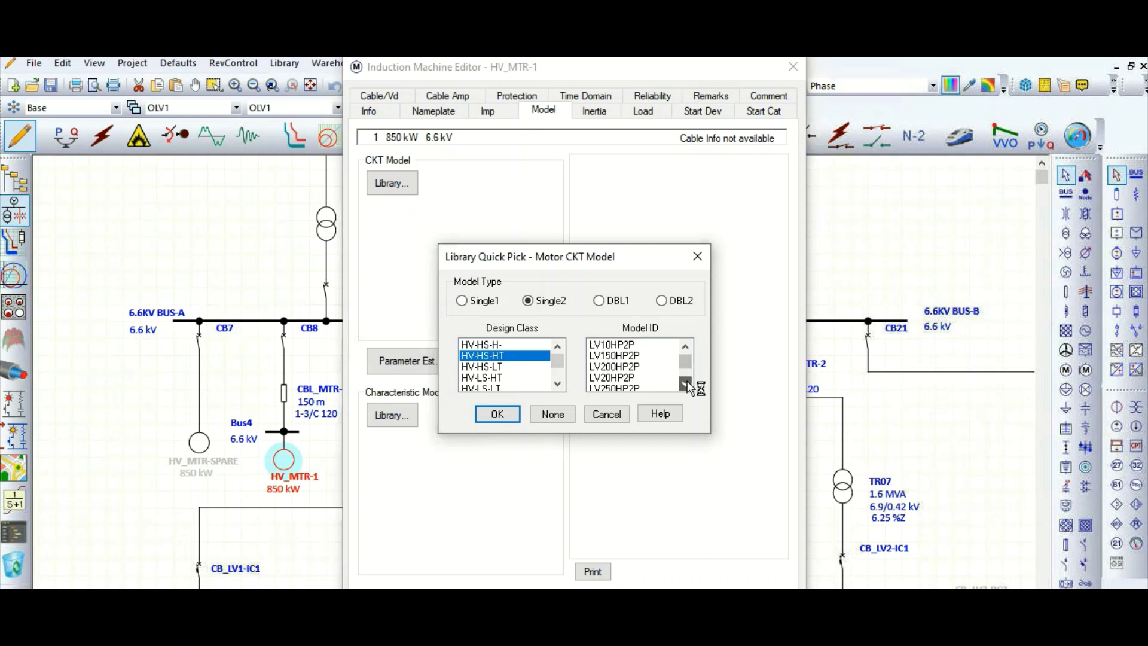
click(685, 383)
click(685, 383)
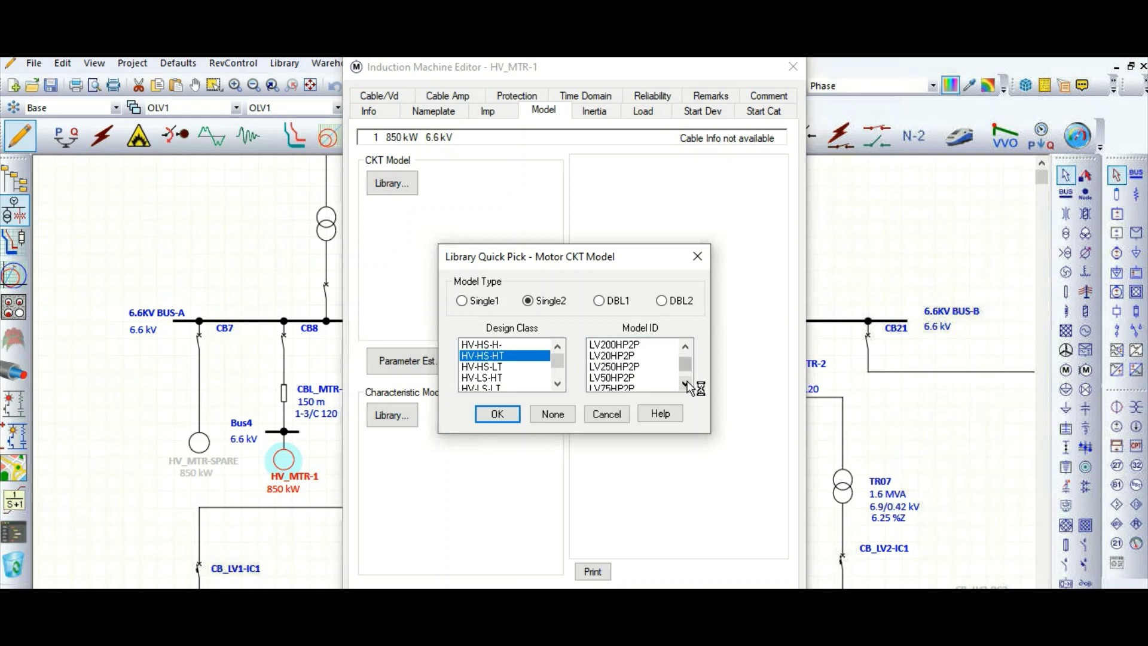
click(685, 383)
click(685, 384)
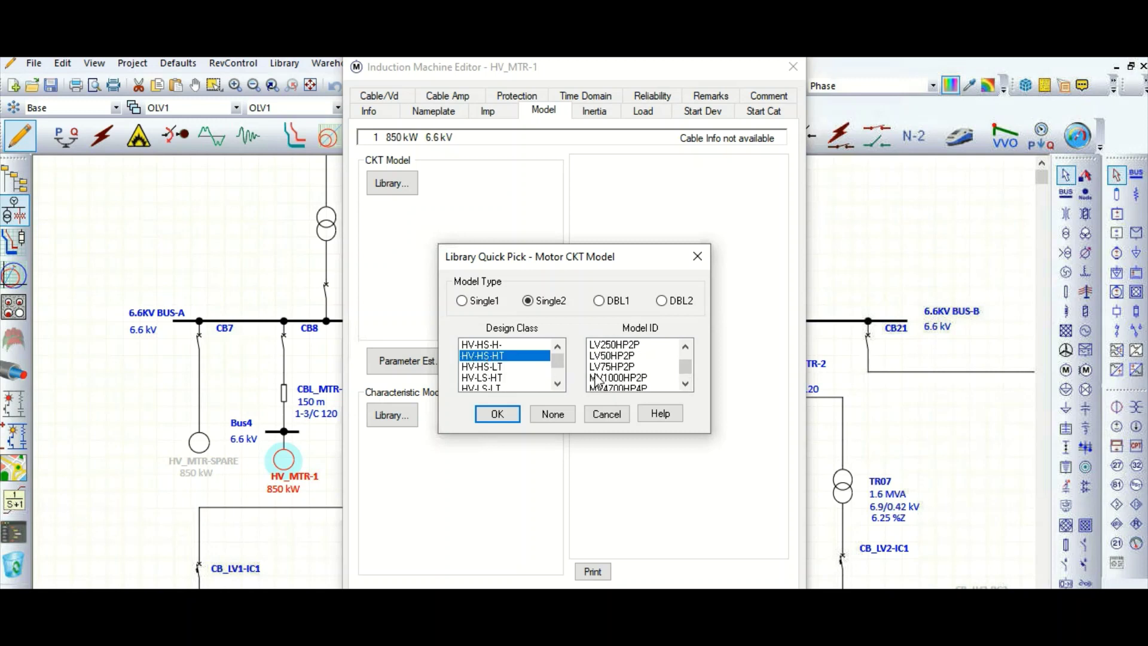
click(685, 383)
click(685, 383)
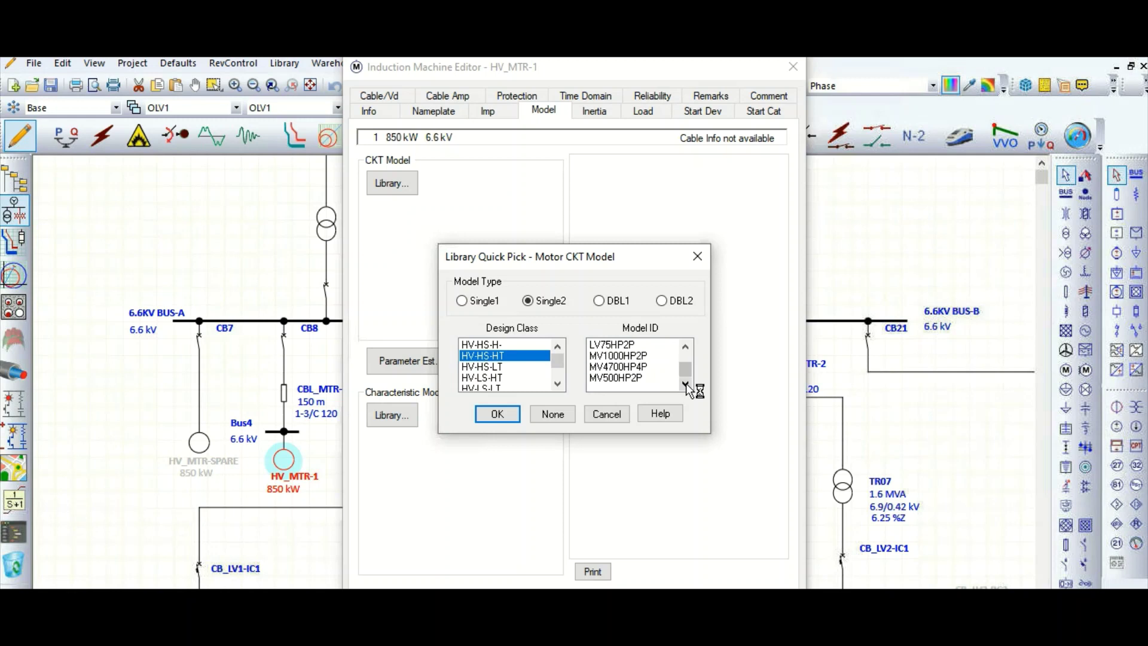
click(624, 371)
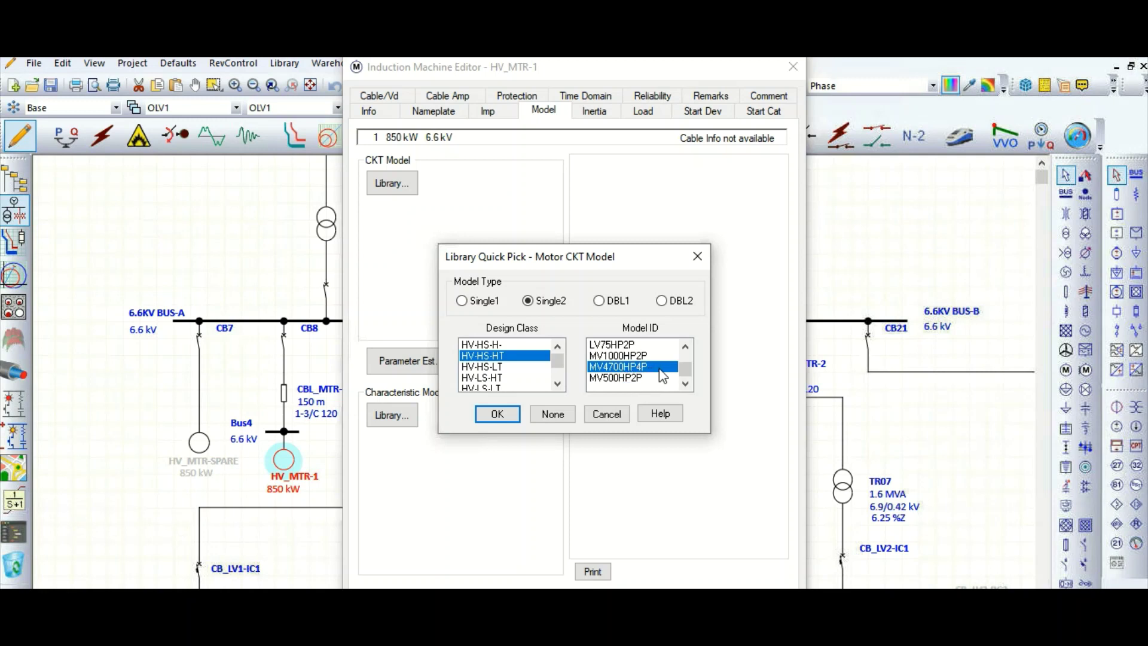
Accept MV4700HP4P and update HV_MTR-1's nameplate, loading and short-circuit data from it.
click(502, 412)
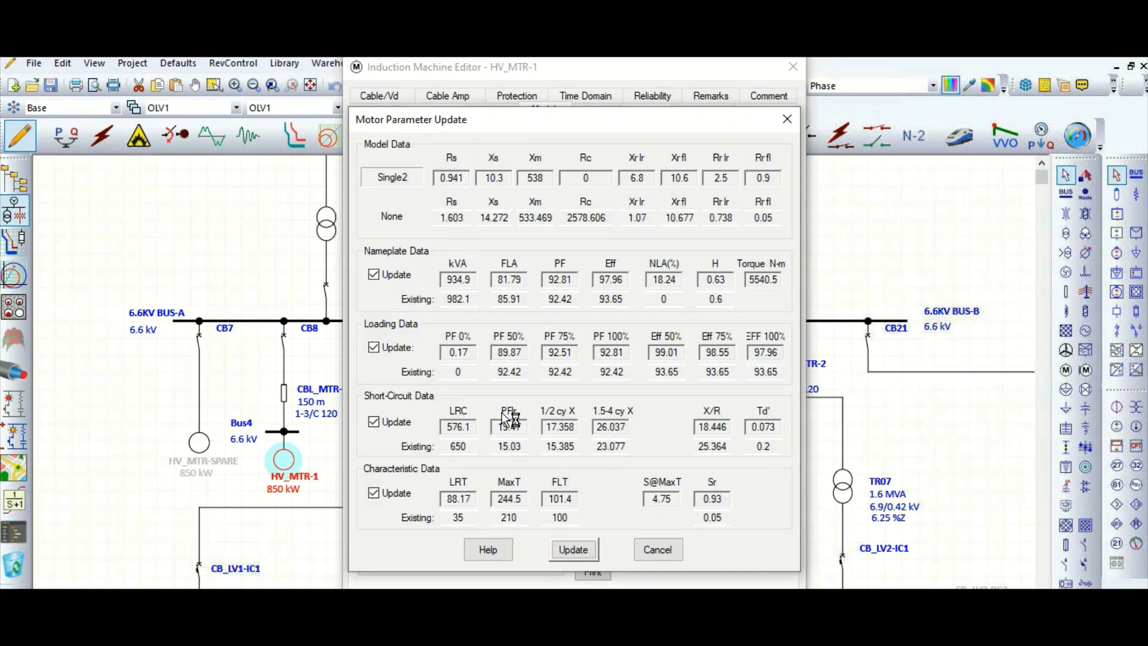
click(571, 550)
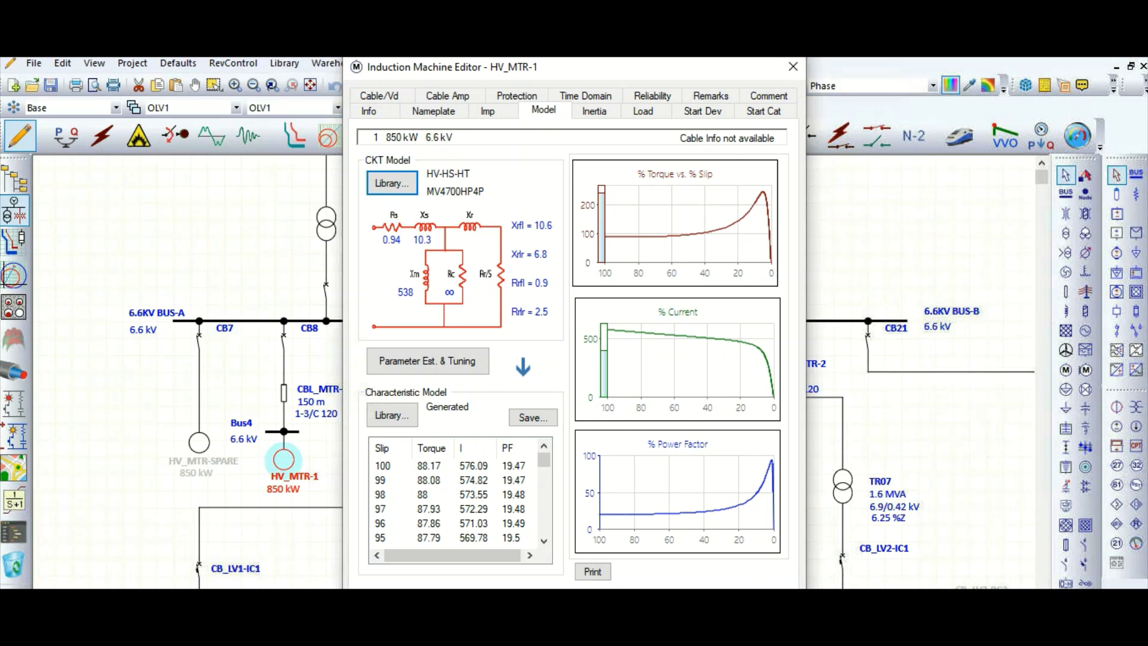
Close the motor editor, open Library > Motor > Circuit Model, and select the HV-HS-HT class.
key(Escape)
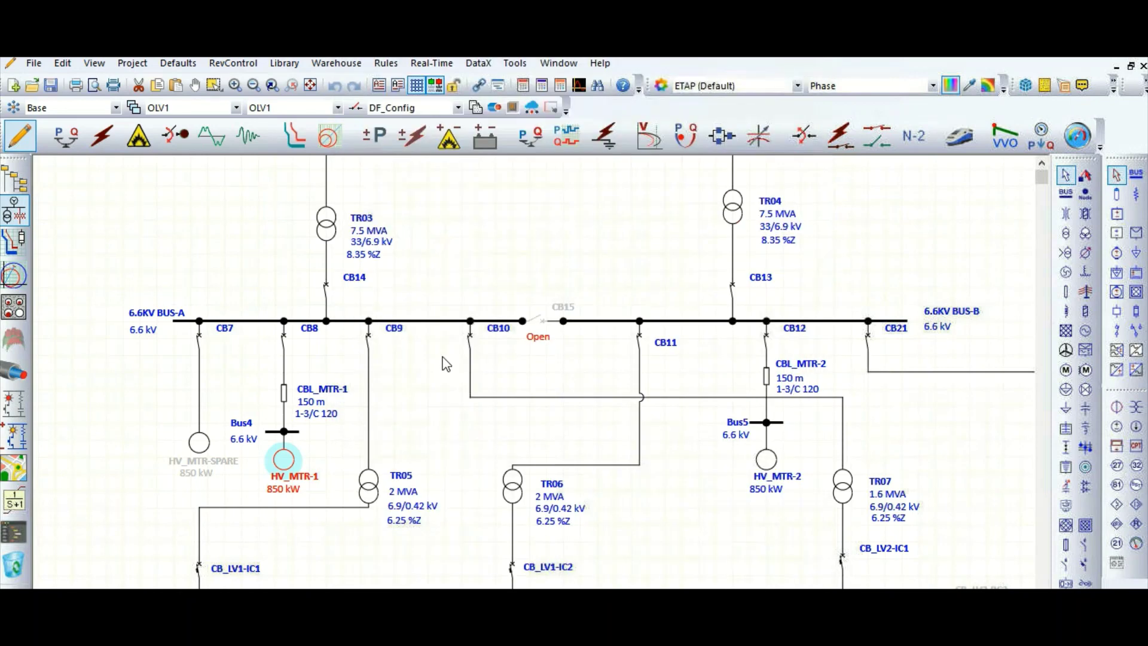
click(286, 63)
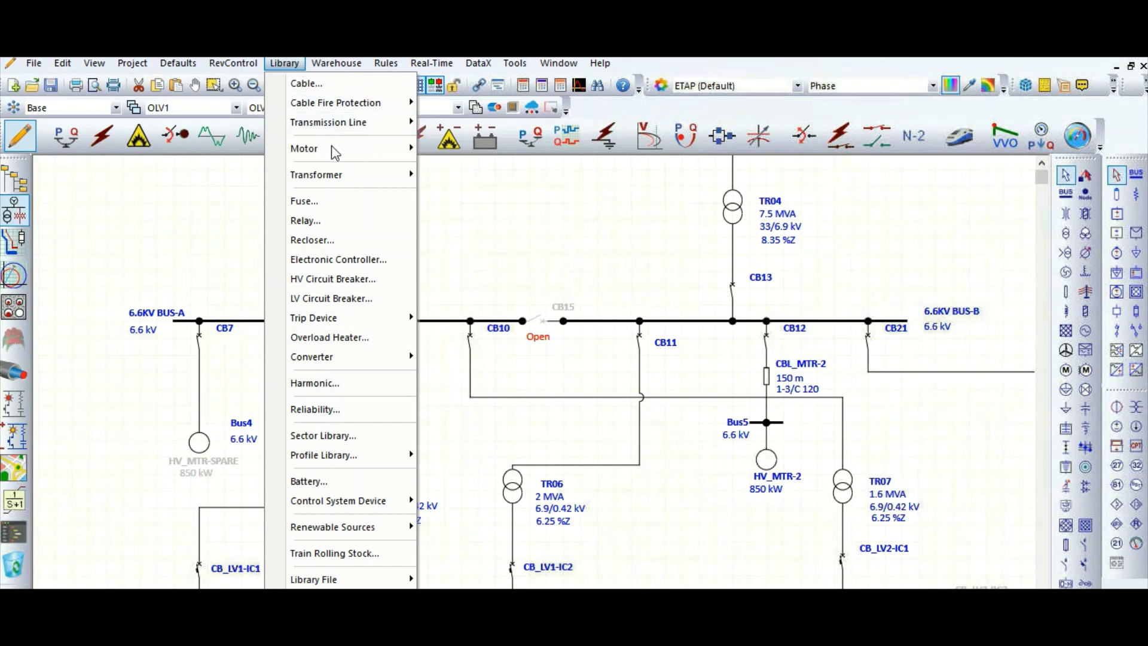
mouse_move(326, 153)
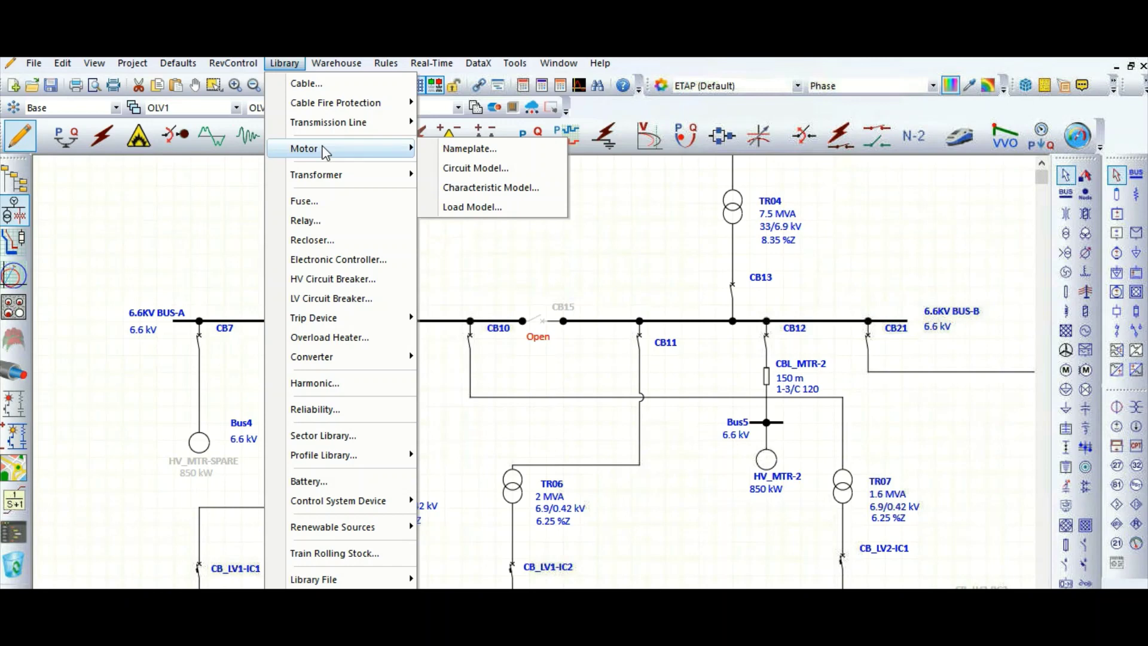
click(465, 169)
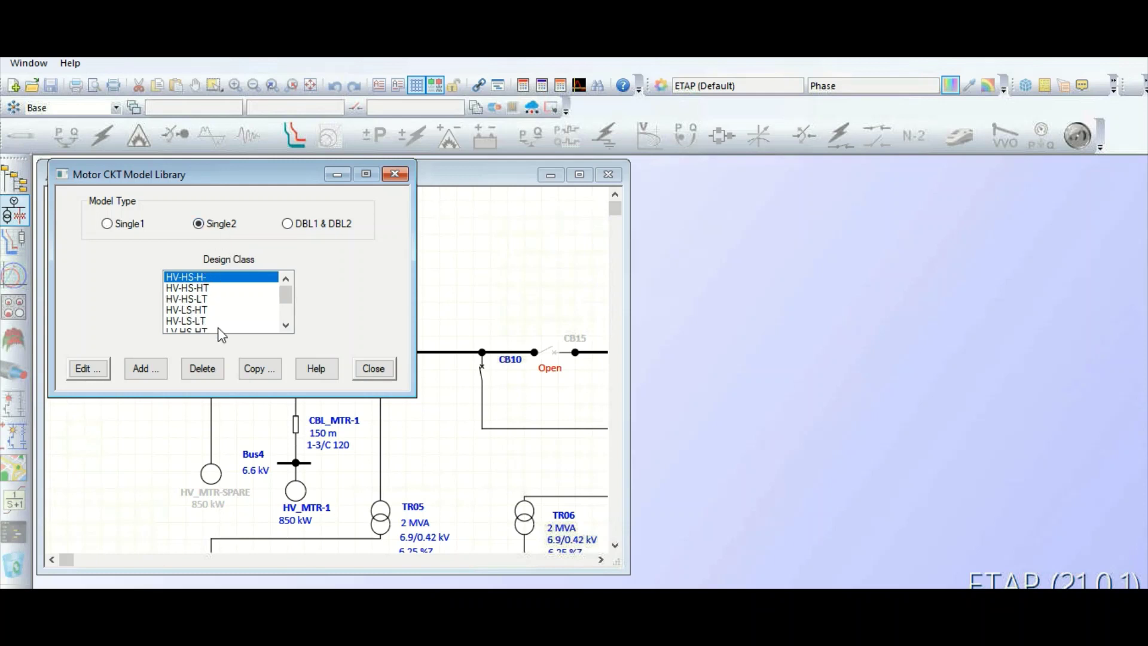
click(209, 290)
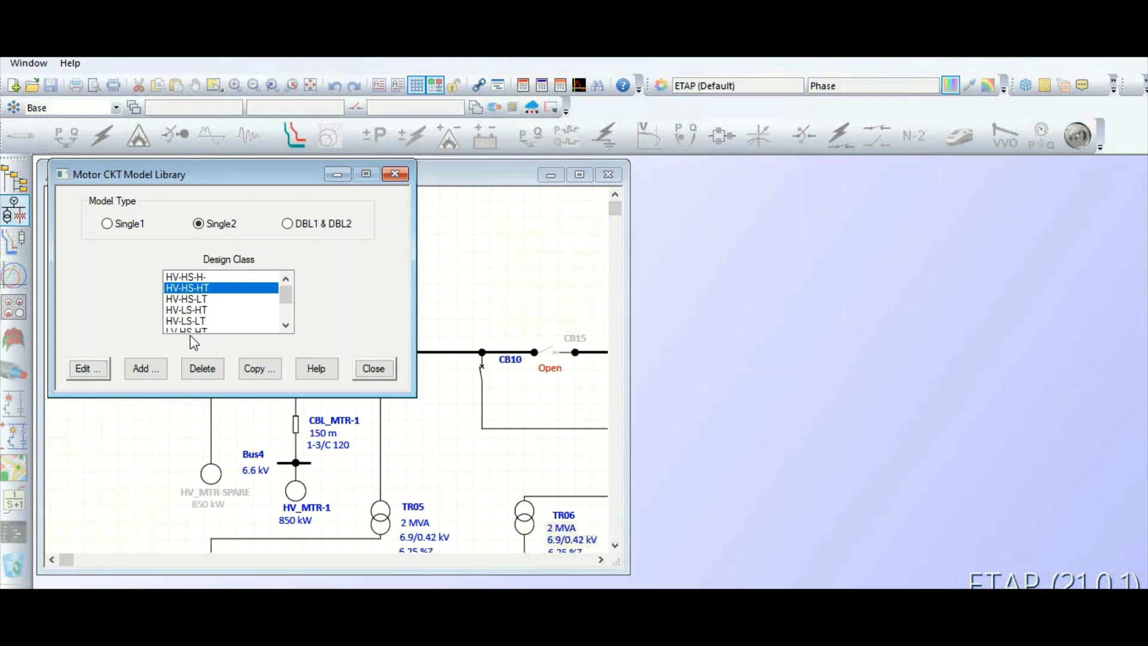
Copy HV-HS-HT to a new class name, changing its final letter to lowercase 'h' (HV-HS-Hh).
click(261, 370)
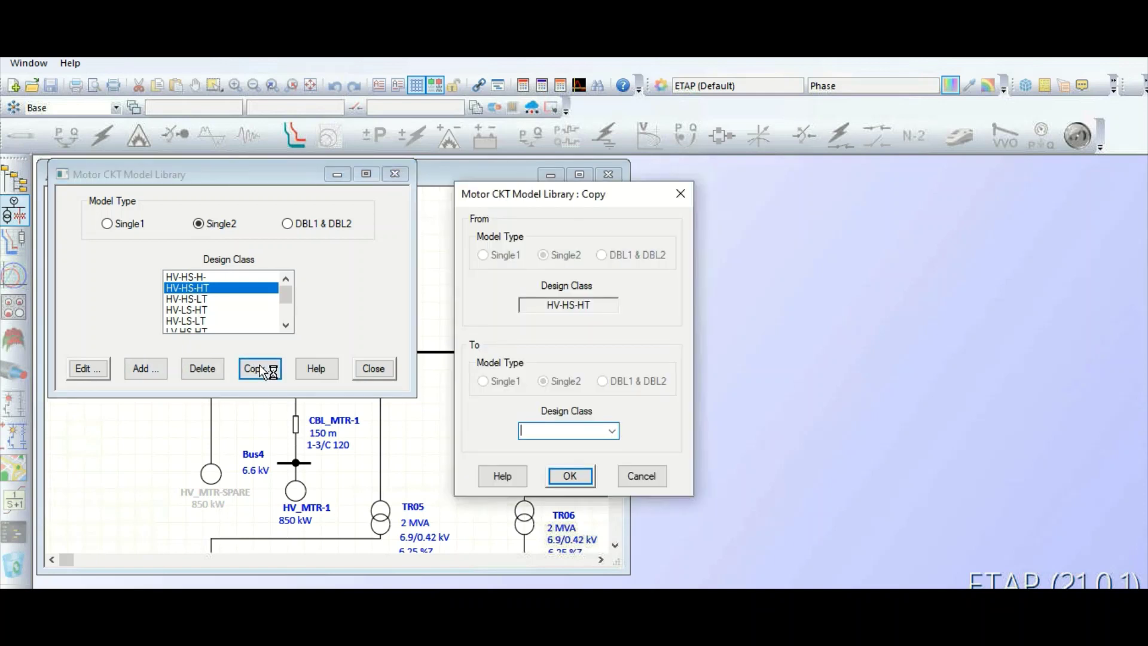
click(613, 430)
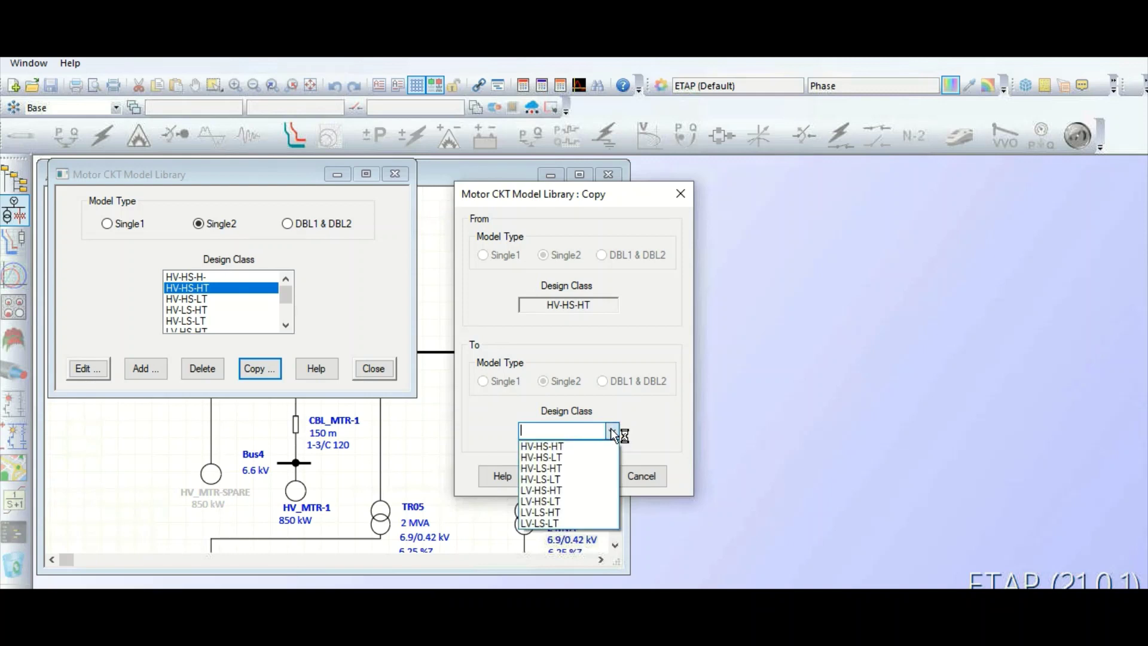
click(564, 446)
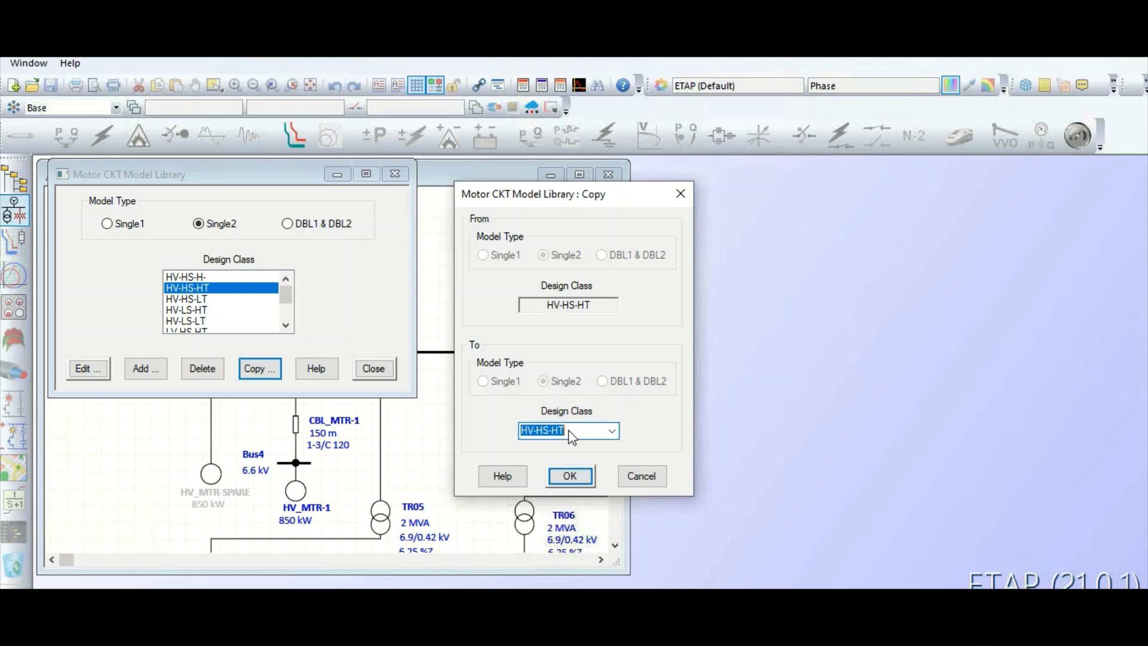
click(570, 430)
key(BackSpace)
key(Caps_Lock)
text(h)
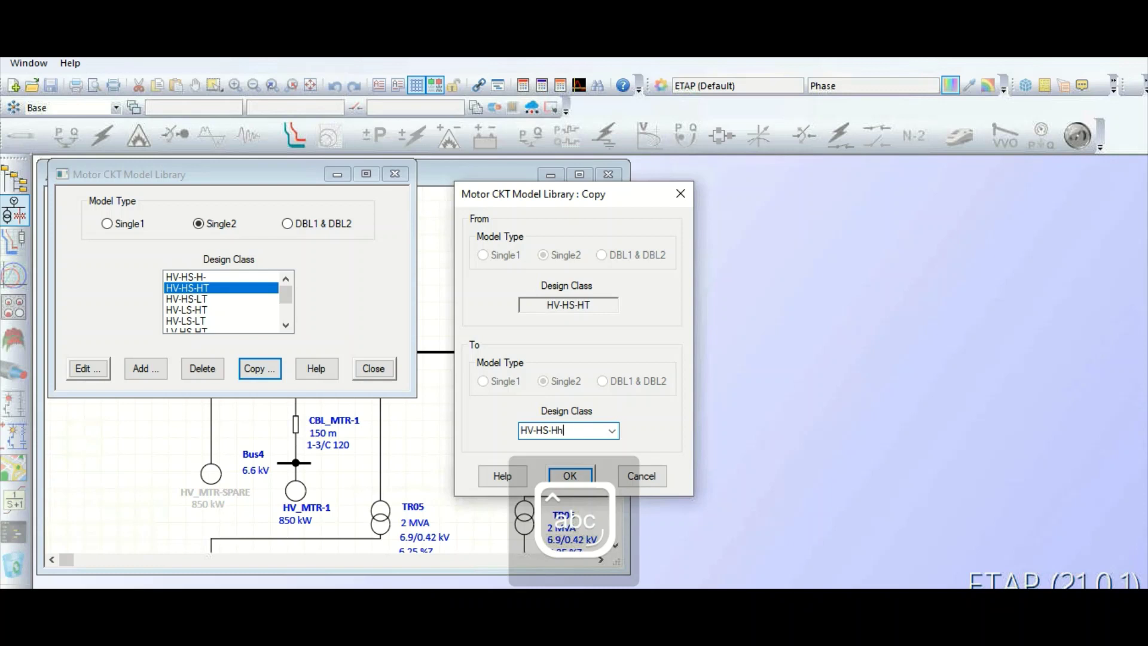
click(571, 482)
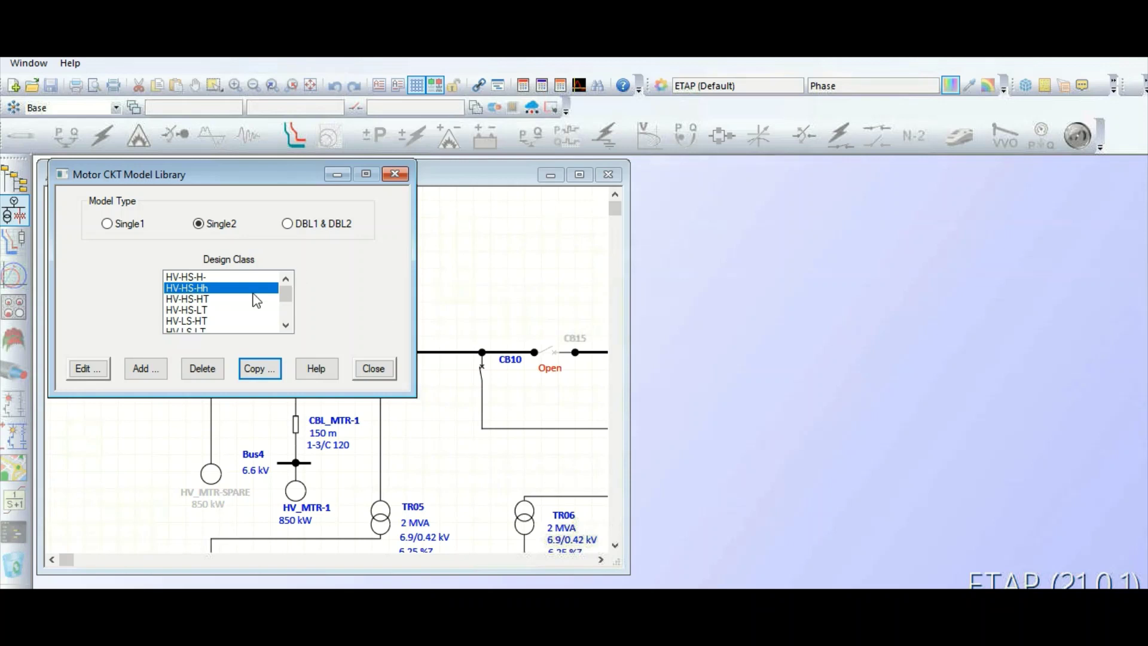
Open the HV-HS-Hh class editor and enter MV850KW4P as a new model ID row.
click(90, 372)
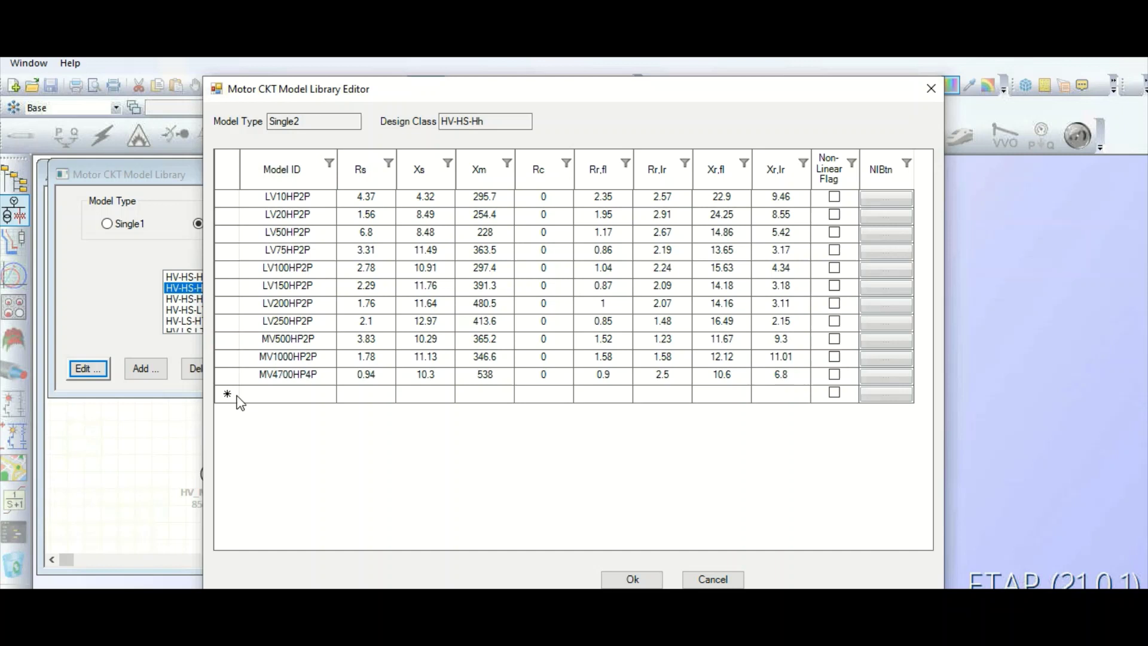
click(285, 392)
key(Caps_Lock)
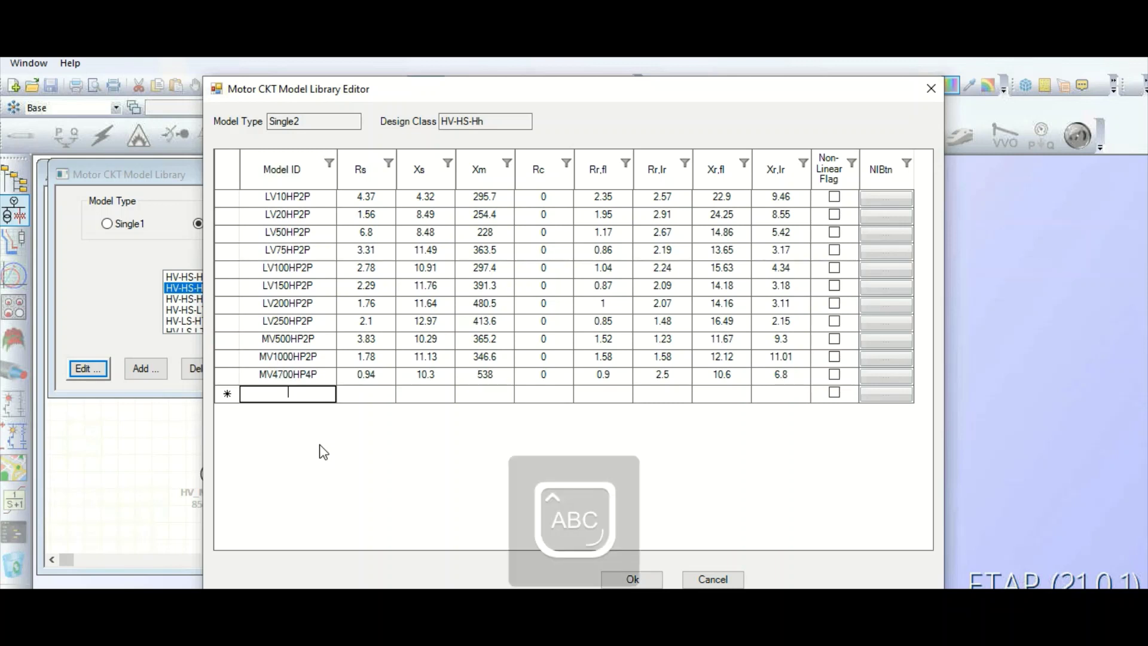
text(MV)
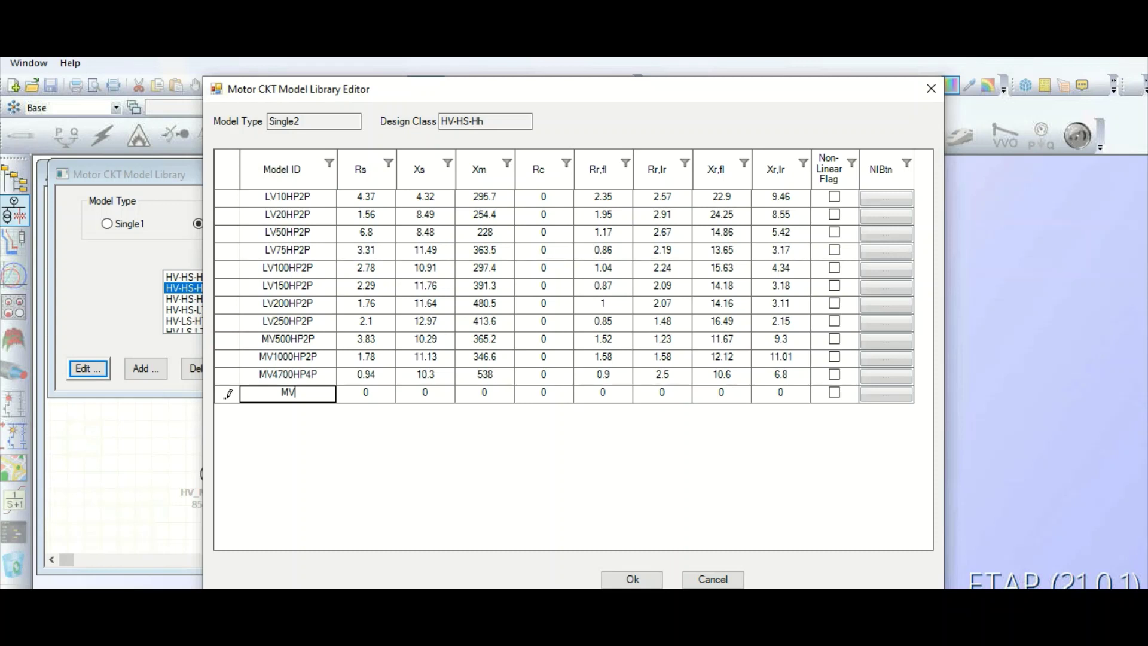
text(850KW4P)
click(378, 395)
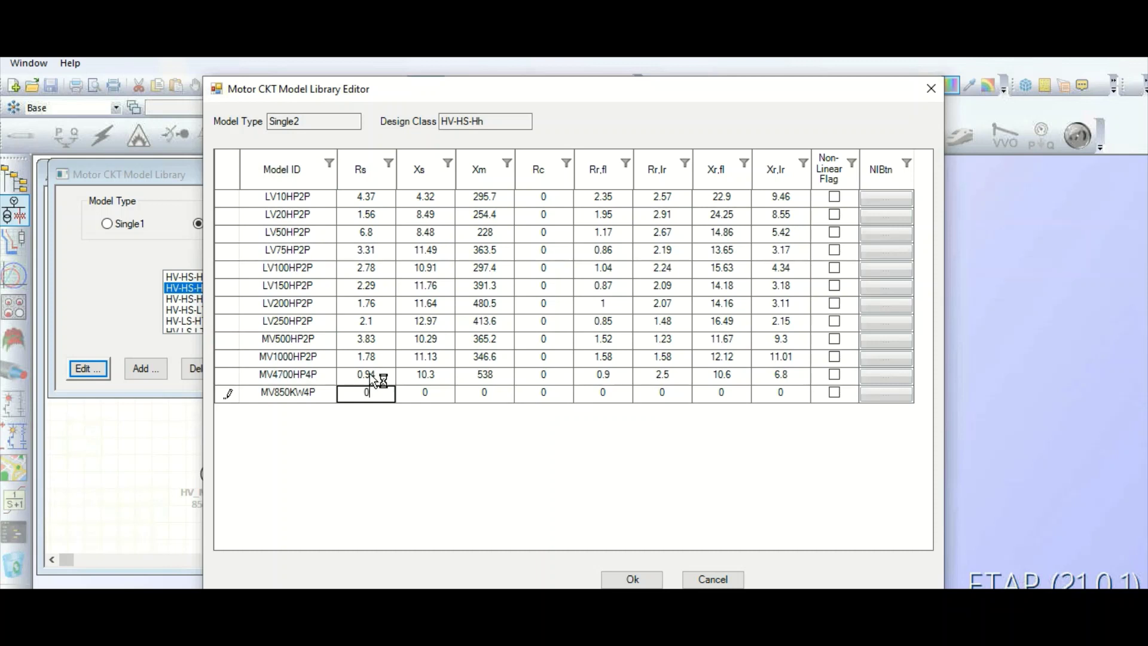
Enter MV850KW4P's stator values: Rs 0.8, Xs 12 and Xm 580.
click(371, 375)
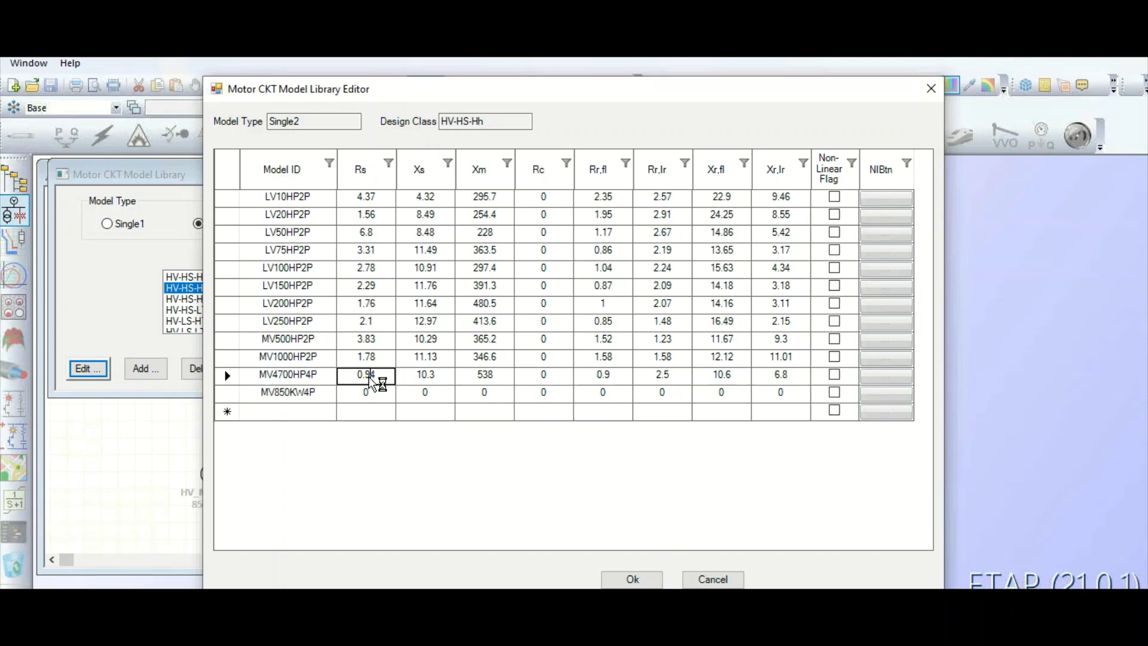
click(370, 378)
click(384, 395)
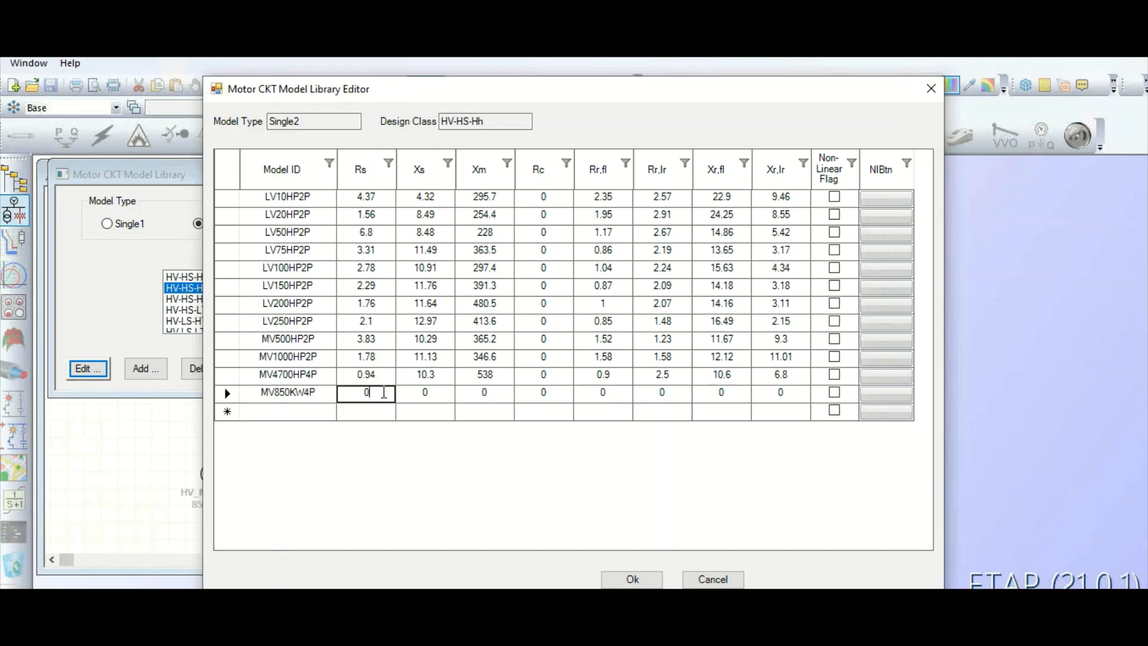
click(424, 392)
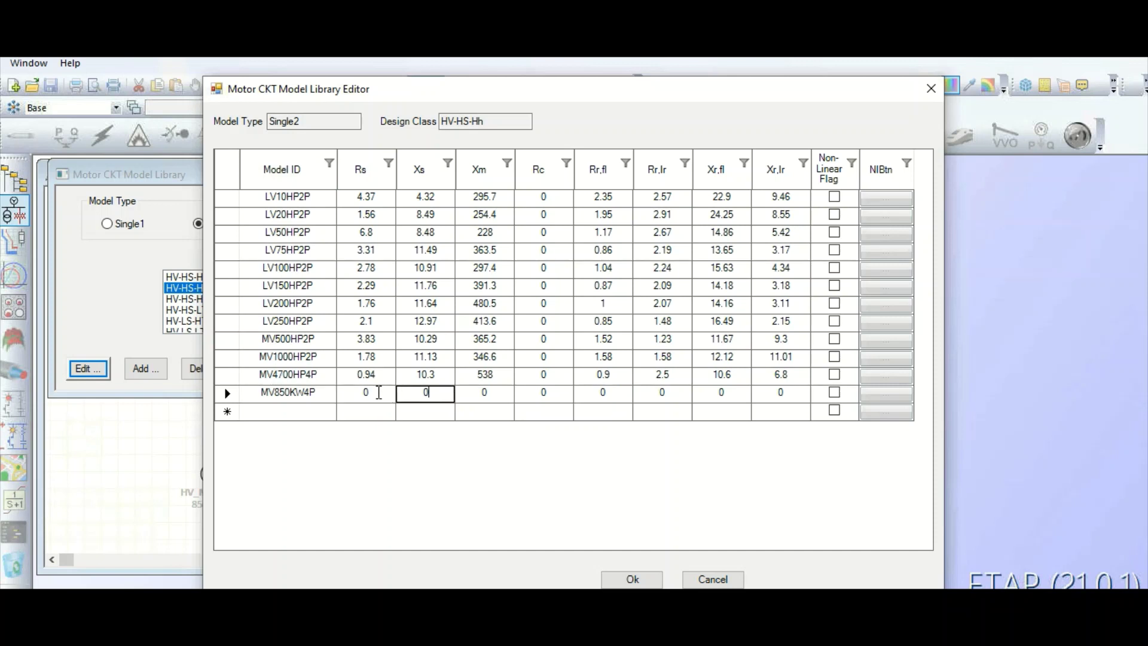
click(378, 392)
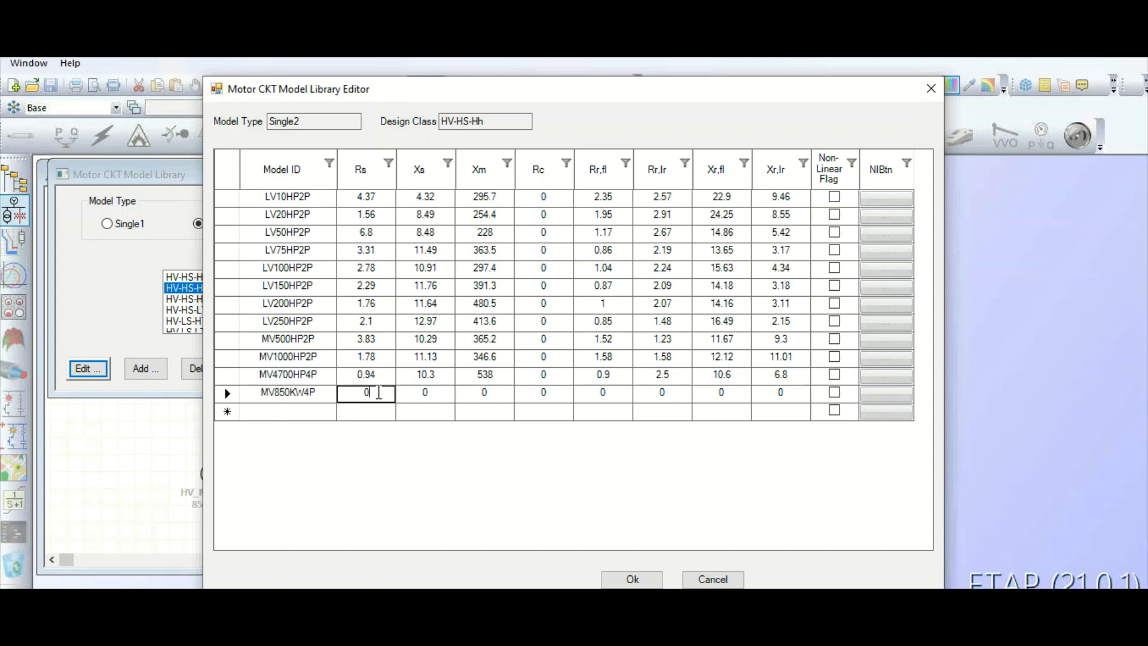
text(.8)
click(447, 393)
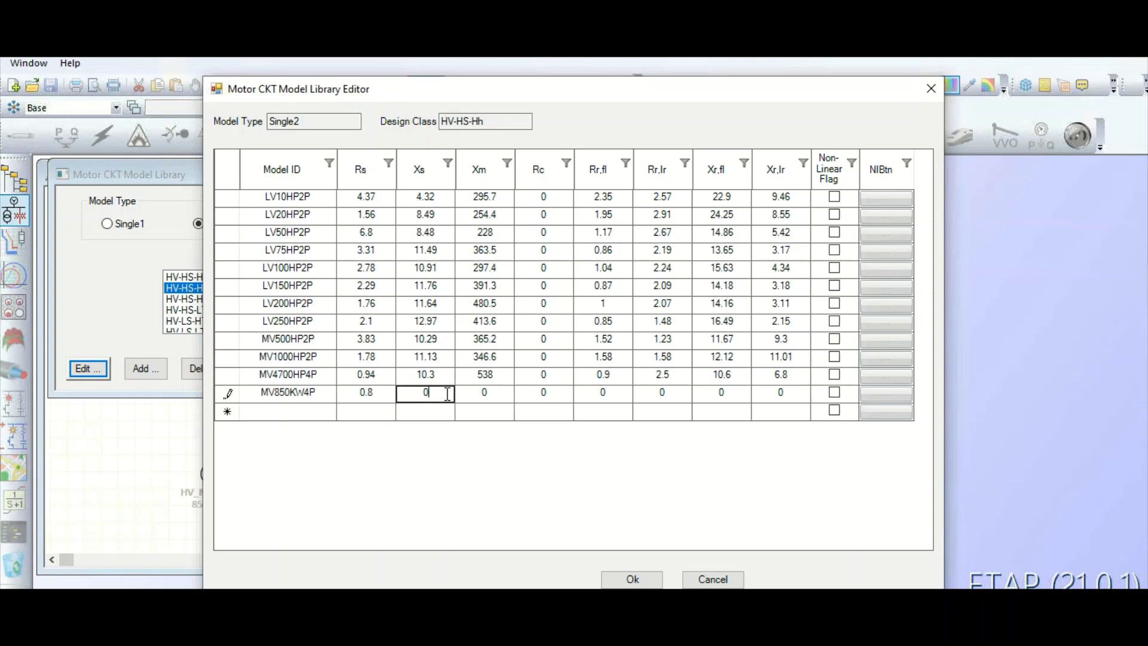
key(BackSpace)
text(12)
click(495, 394)
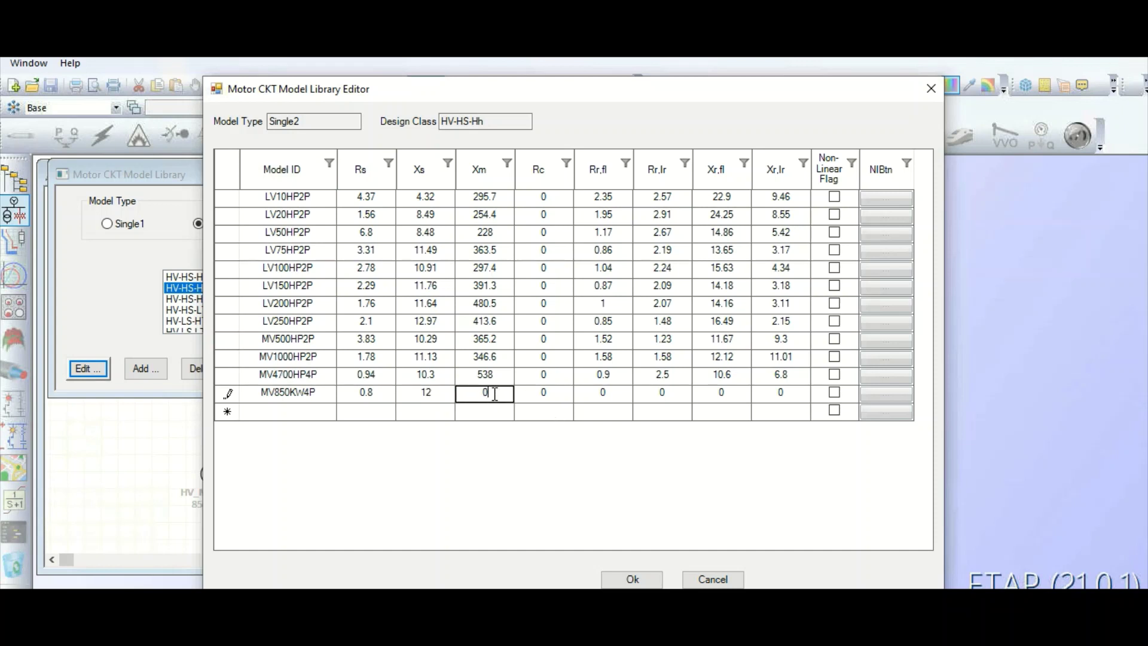
key(BackSpace)
text(580)
Keep Rc 0, set Rr,fl 0.8, Rr,lr 2.6, Xr,fl 11, Xr,lr 7, and save the model.
click(555, 391)
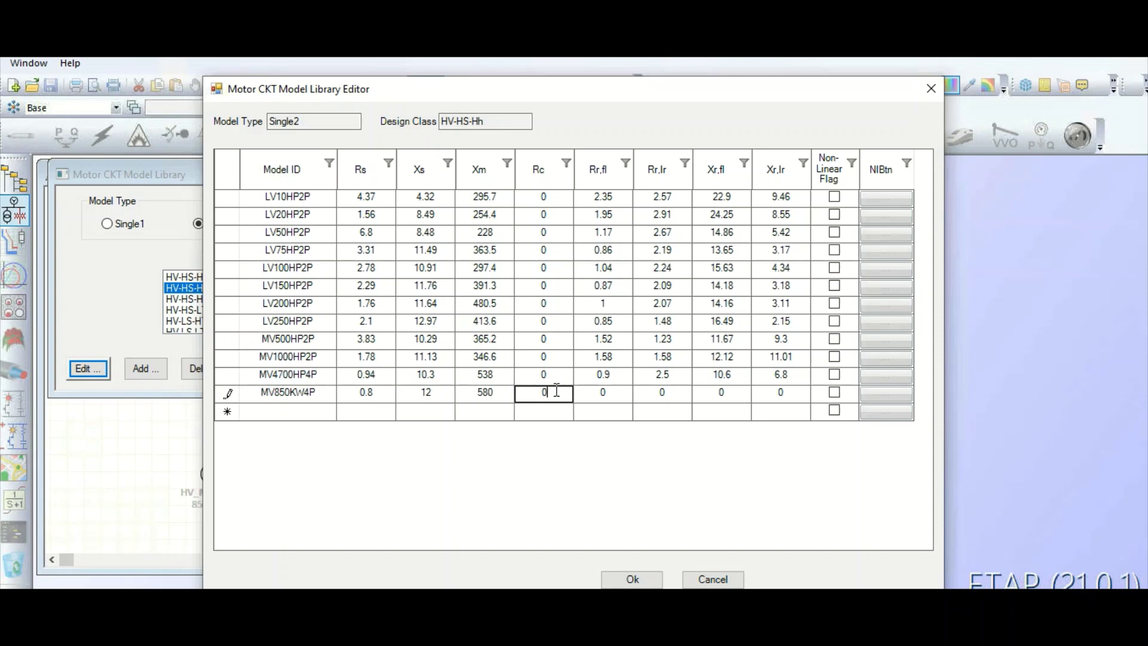
click(617, 393)
text(.8)
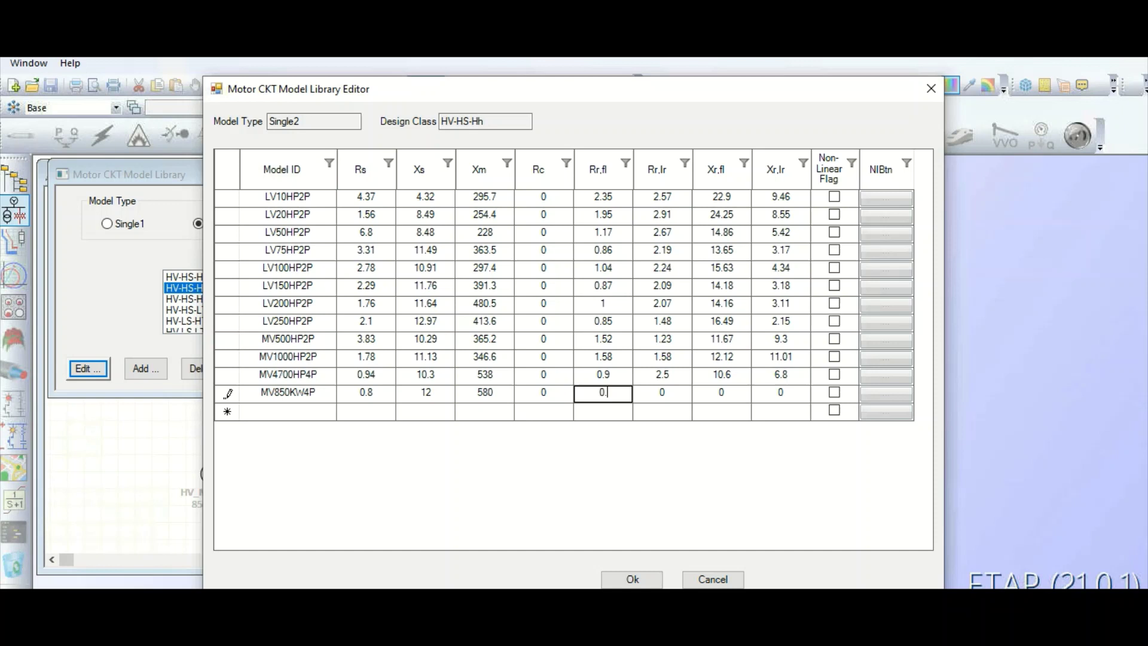
click(677, 393)
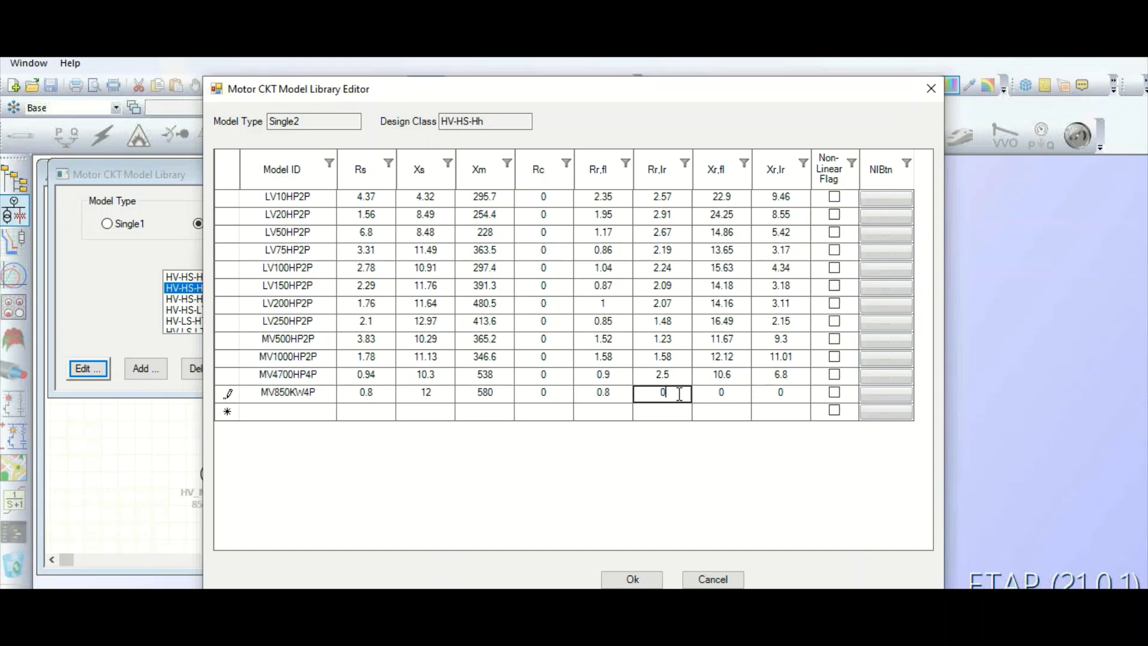
key(BackSpace)
text(2.6)
click(736, 397)
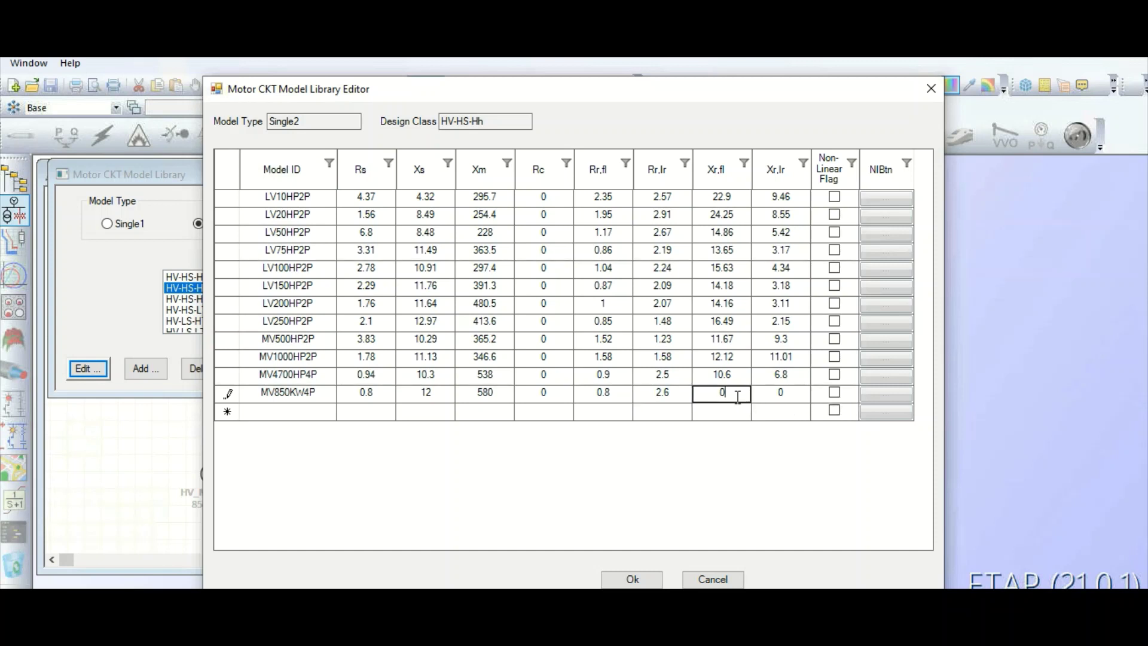
key(BackSpace)
text(11)
click(791, 397)
text(7)
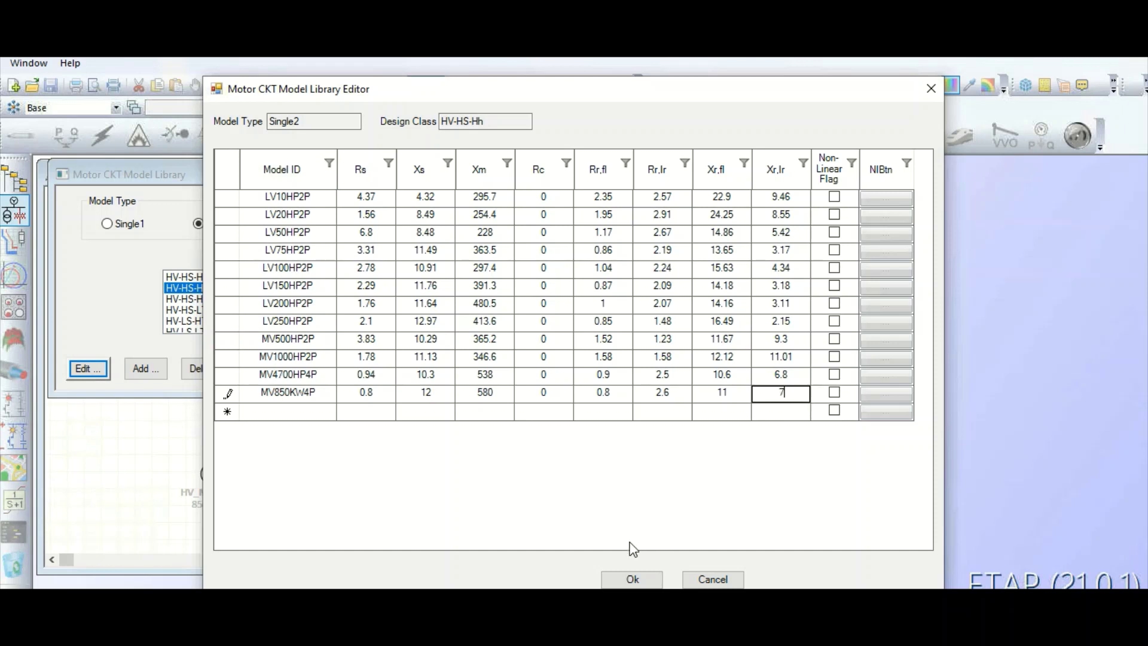
click(634, 578)
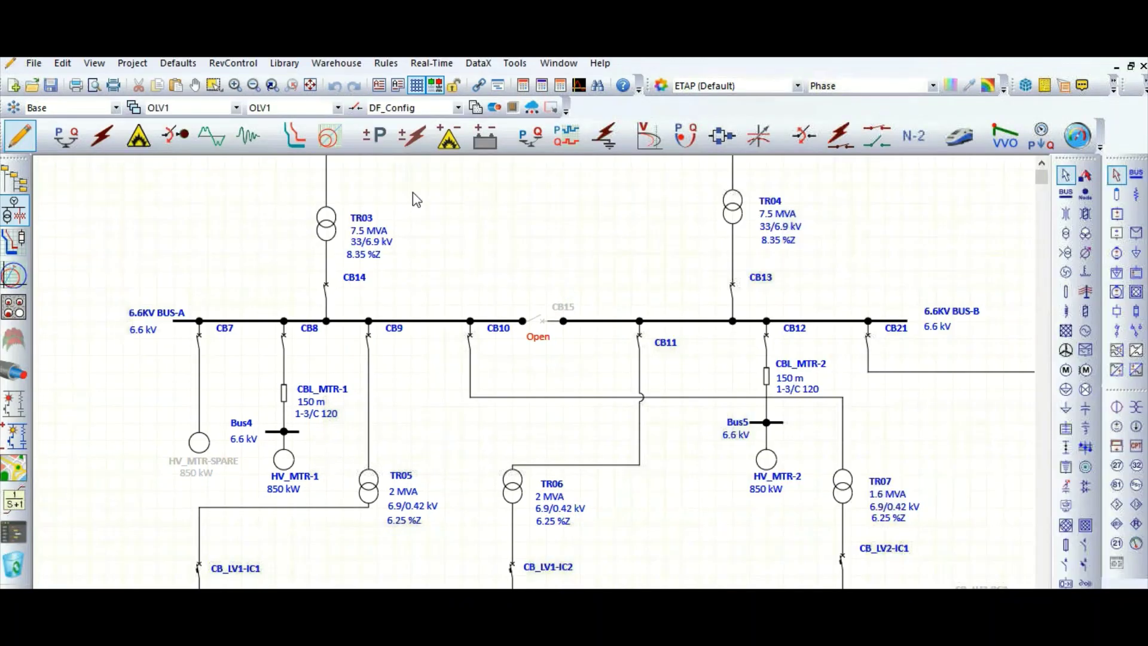
On HV_MTR-1's Model page, pick MV850KW4P from the HV-HS-Hh class in the circuit model library.
double_click(281, 461)
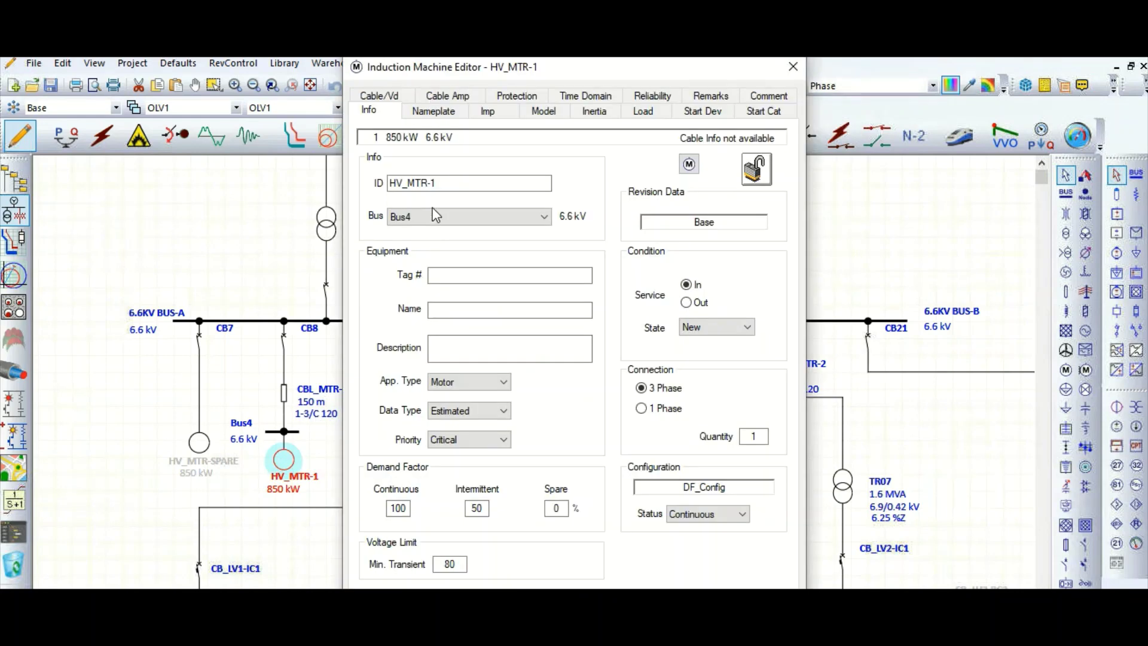
click(541, 115)
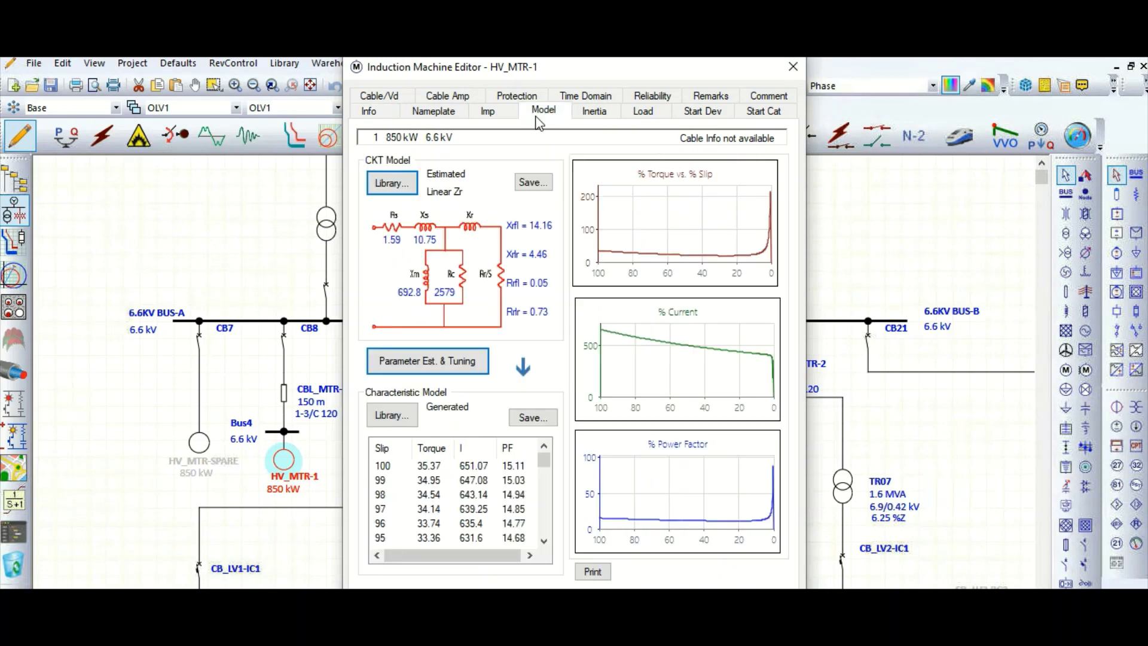
click(400, 184)
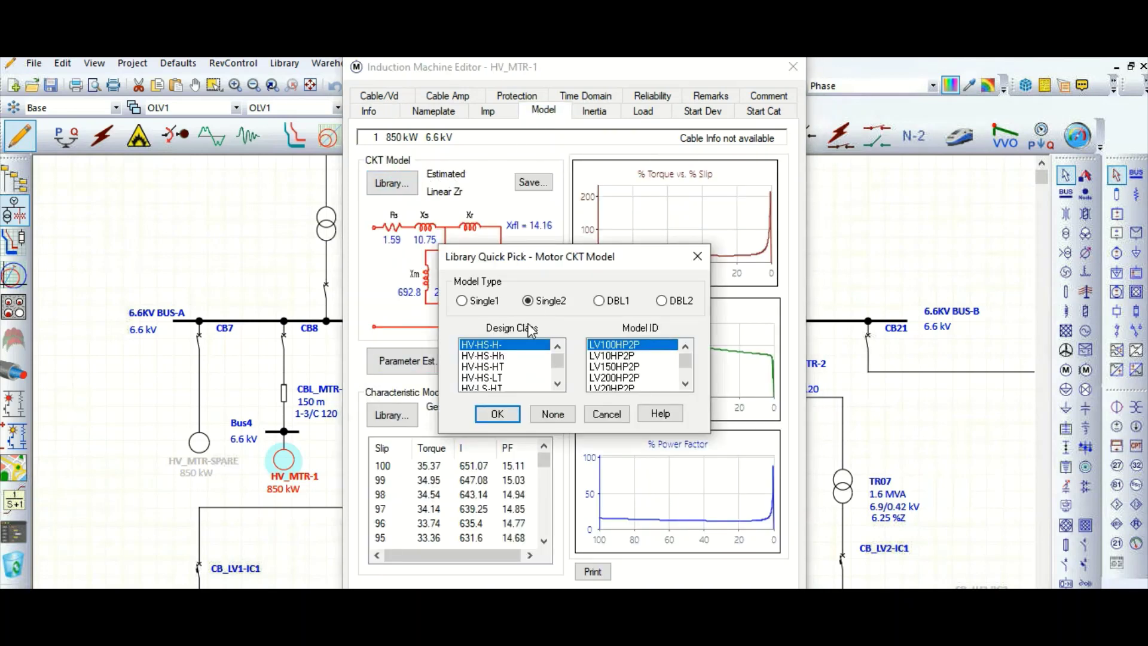
click(486, 357)
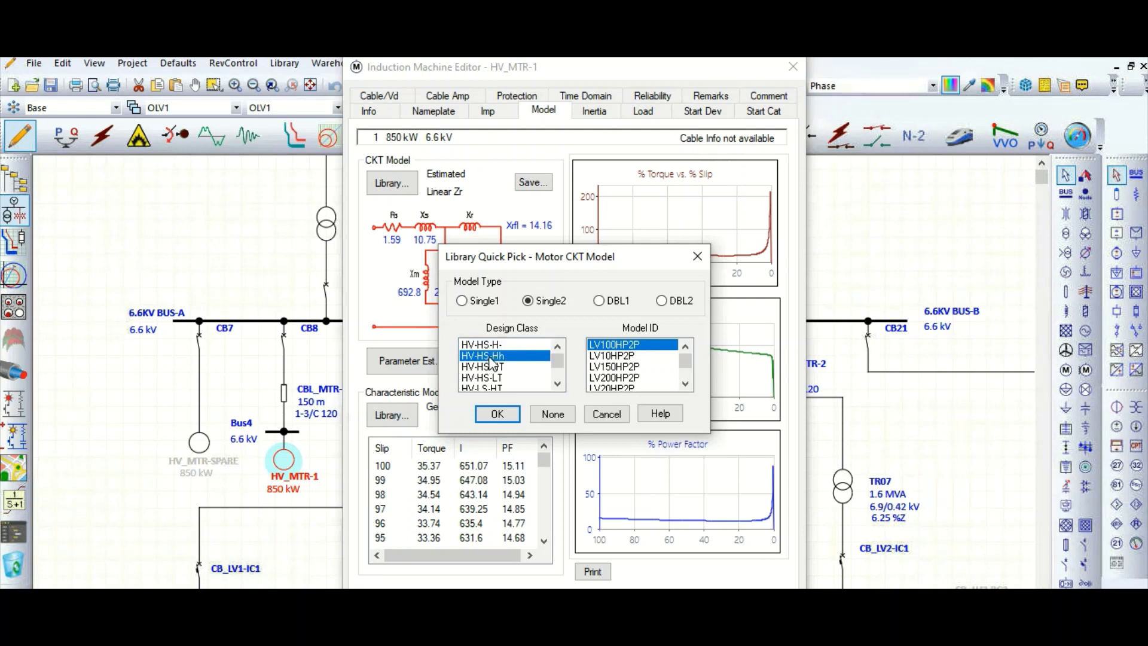
click(685, 383)
click(685, 383)
click(685, 383)
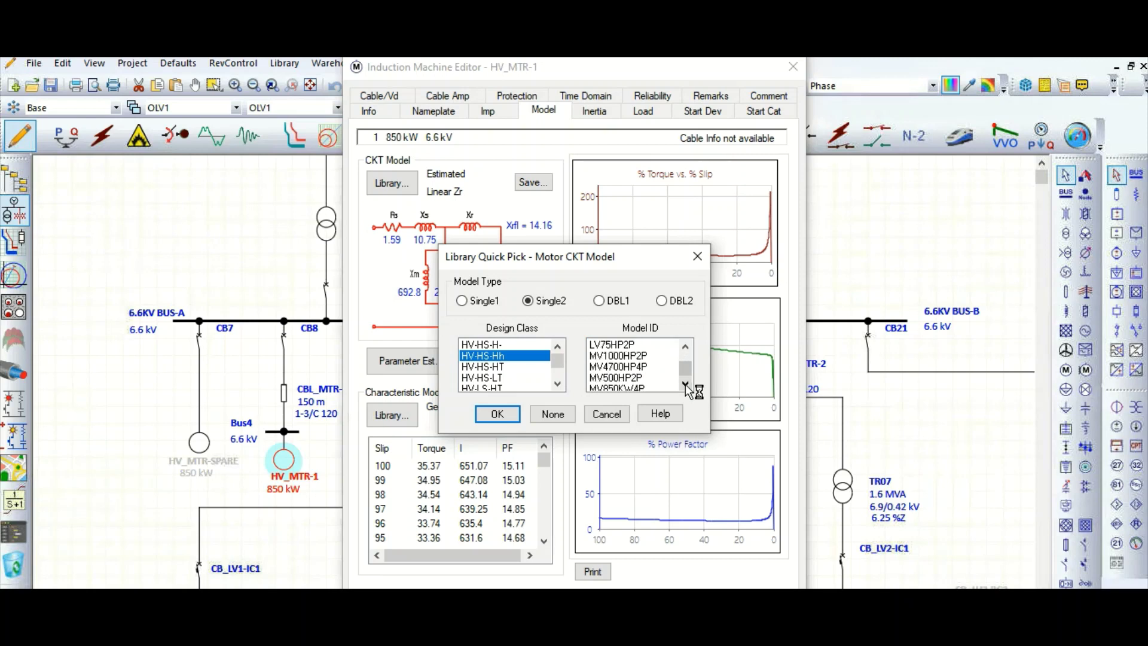
click(685, 383)
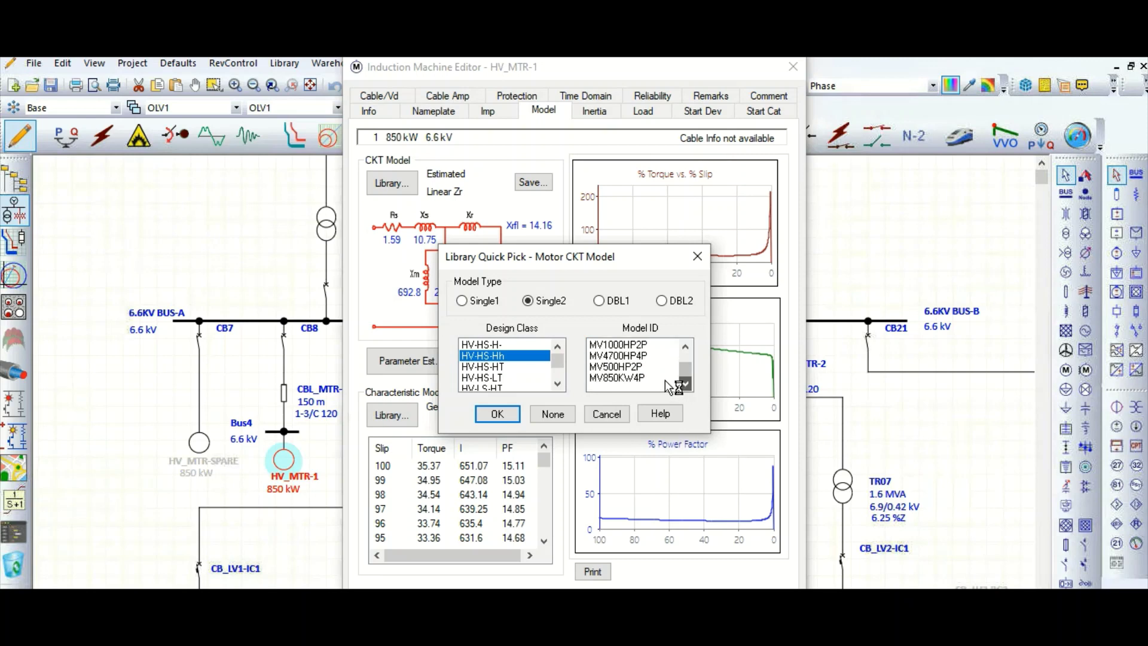
click(619, 379)
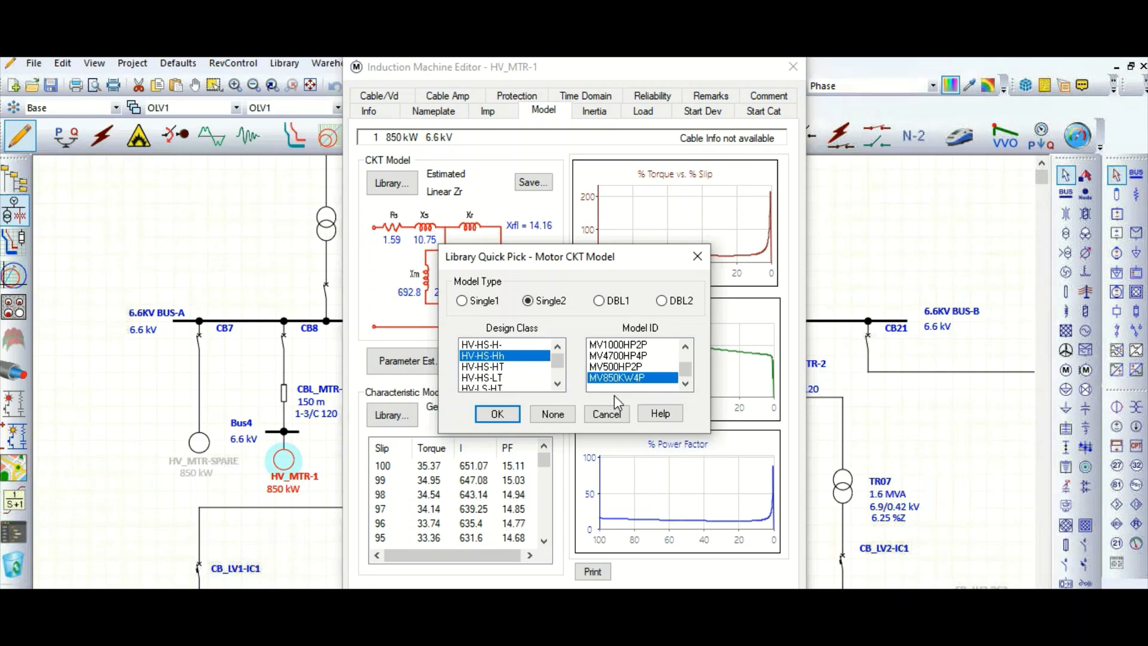
click(518, 417)
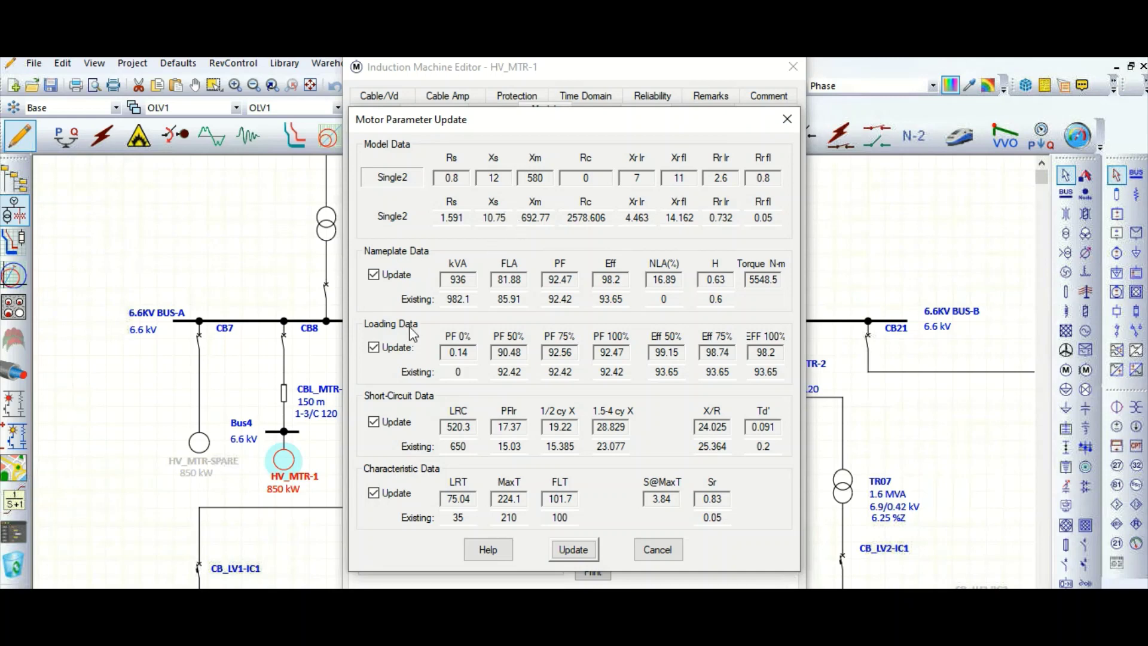
Update HV_MTR-1 with the MV850KW4P parameters and read the torque curve values near 93% slip.
click(584, 549)
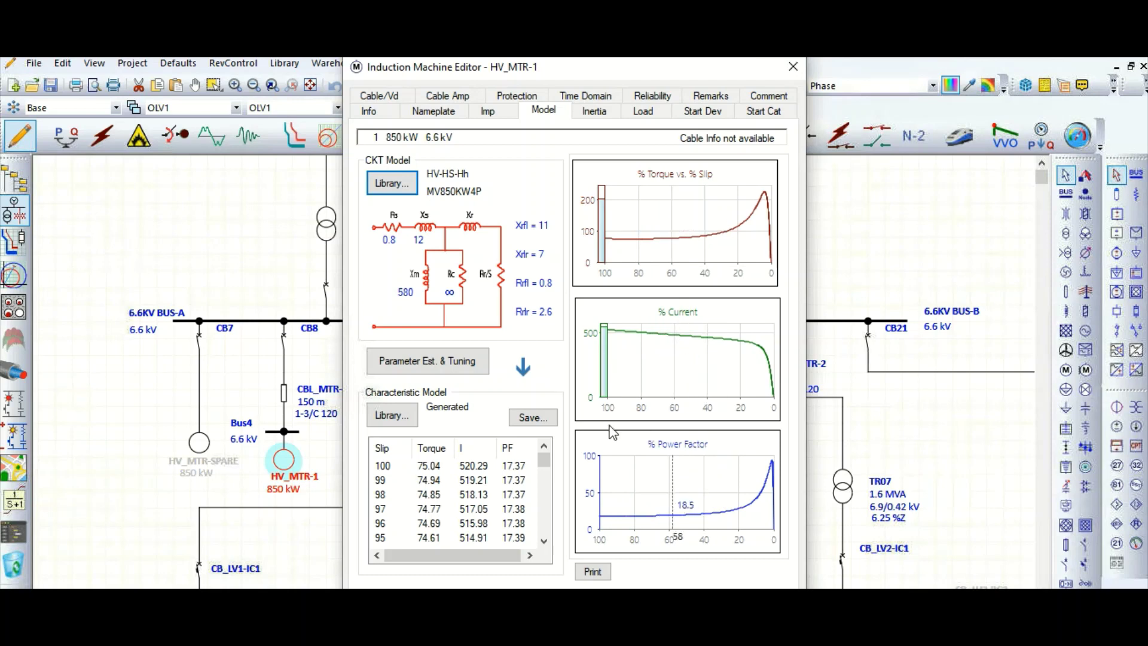
click(616, 272)
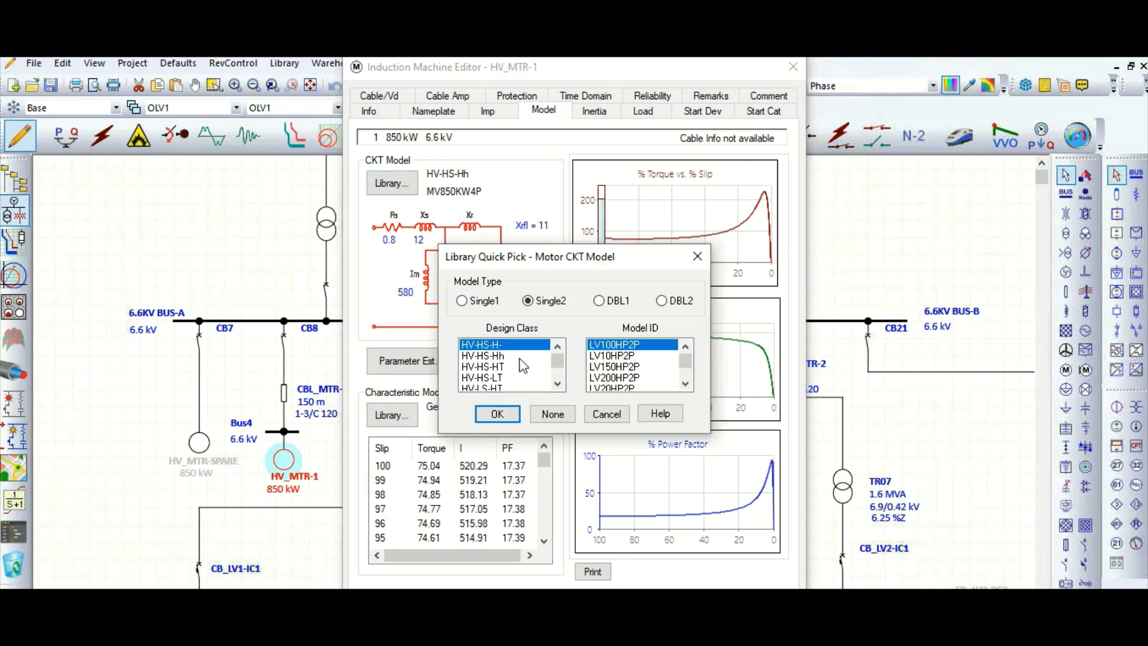
click(705, 257)
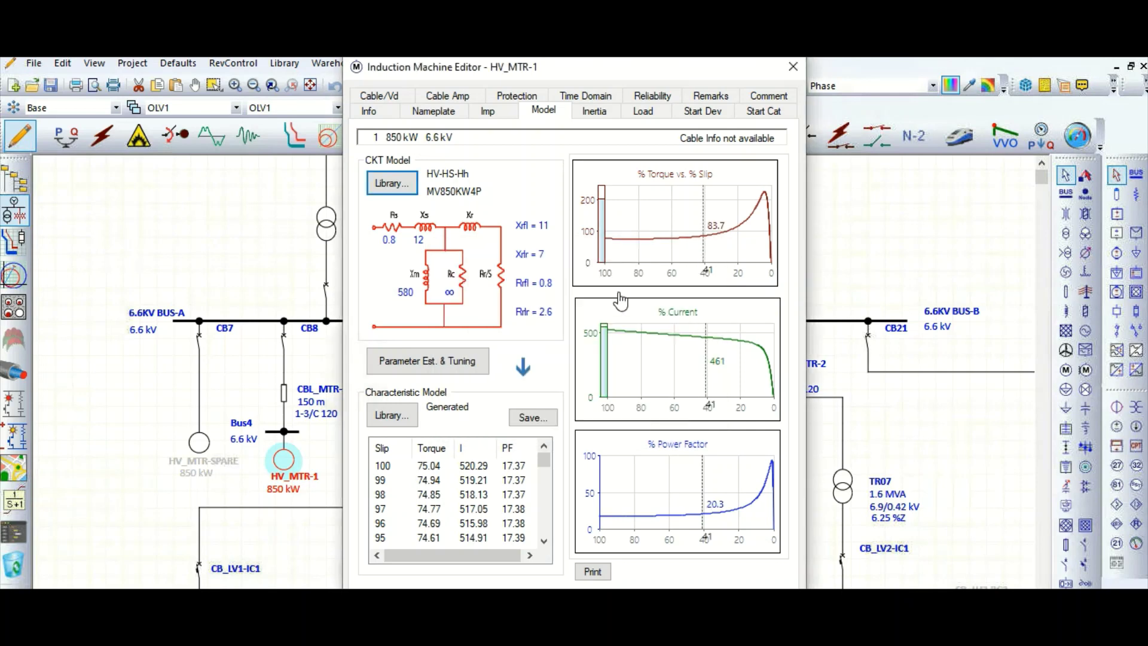